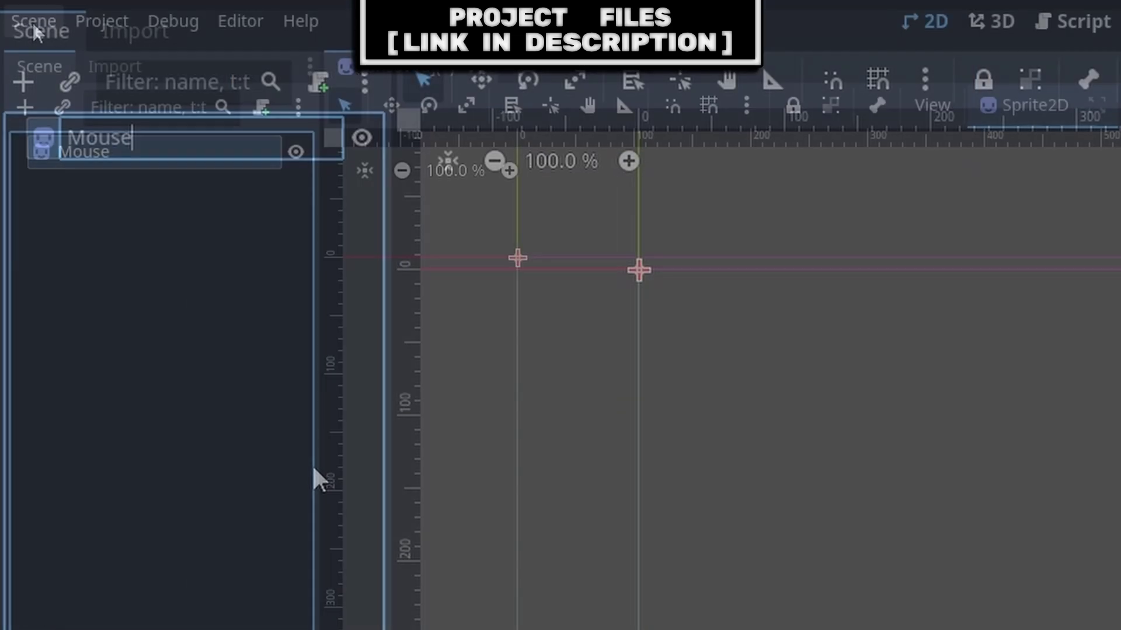
# Step: Save the scene as mouse.tscn, assign the mouse.png texture, and set scale 0.18
pyautogui.click(34, 23)
pyautogui.click(133, 260)
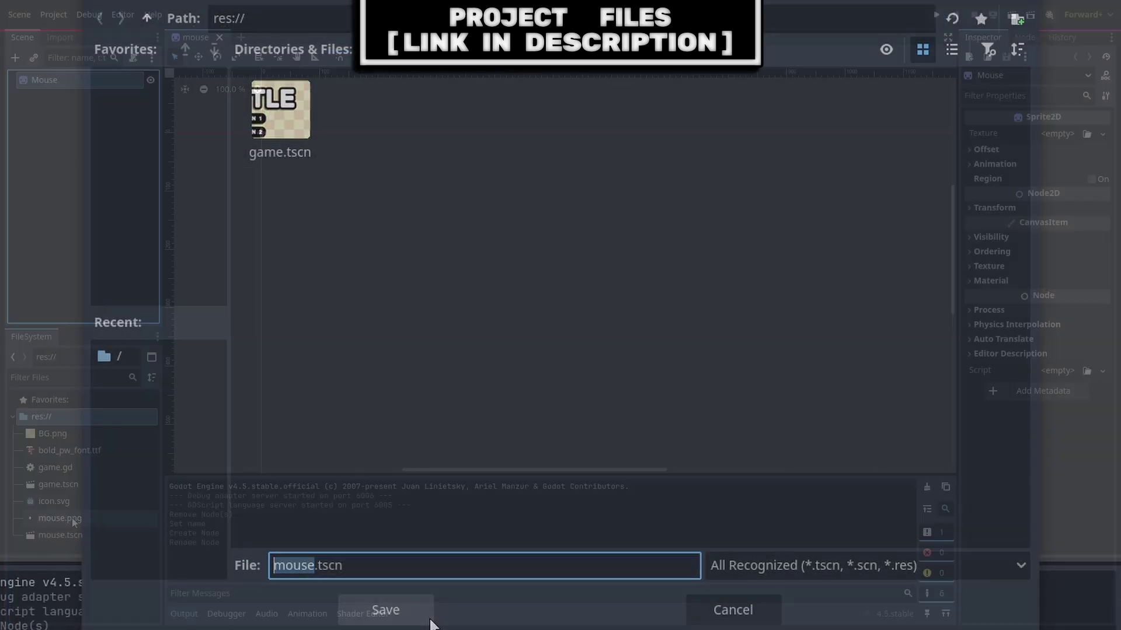
pyautogui.moveTo(59, 517); pyautogui.dragTo(1062, 137)
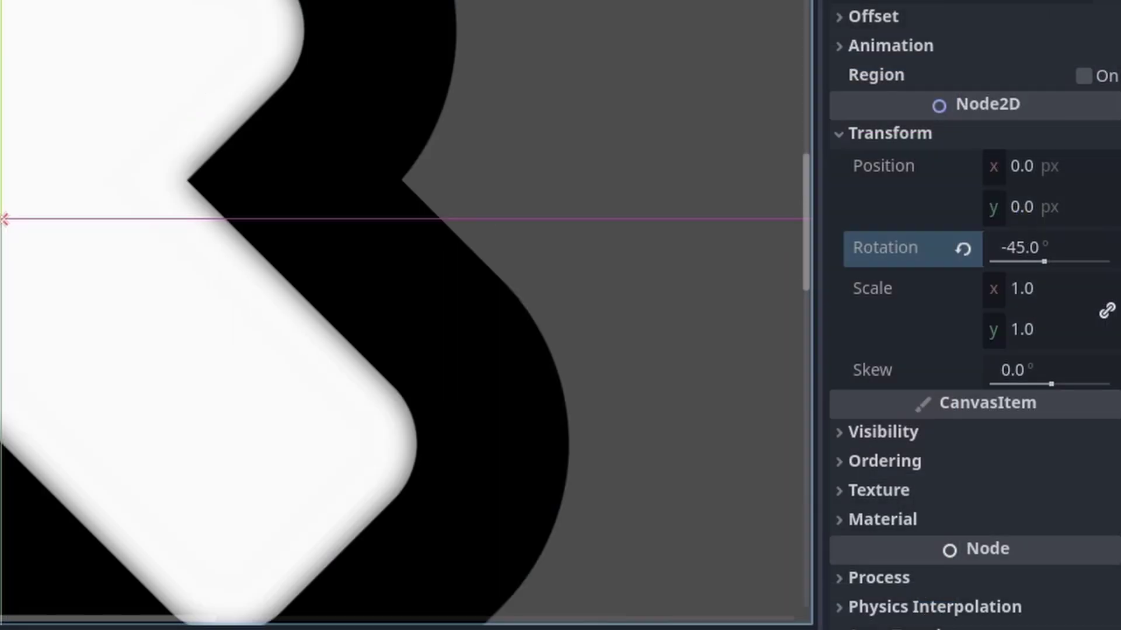
pyautogui.write('0.18')
pyautogui.press('Return')
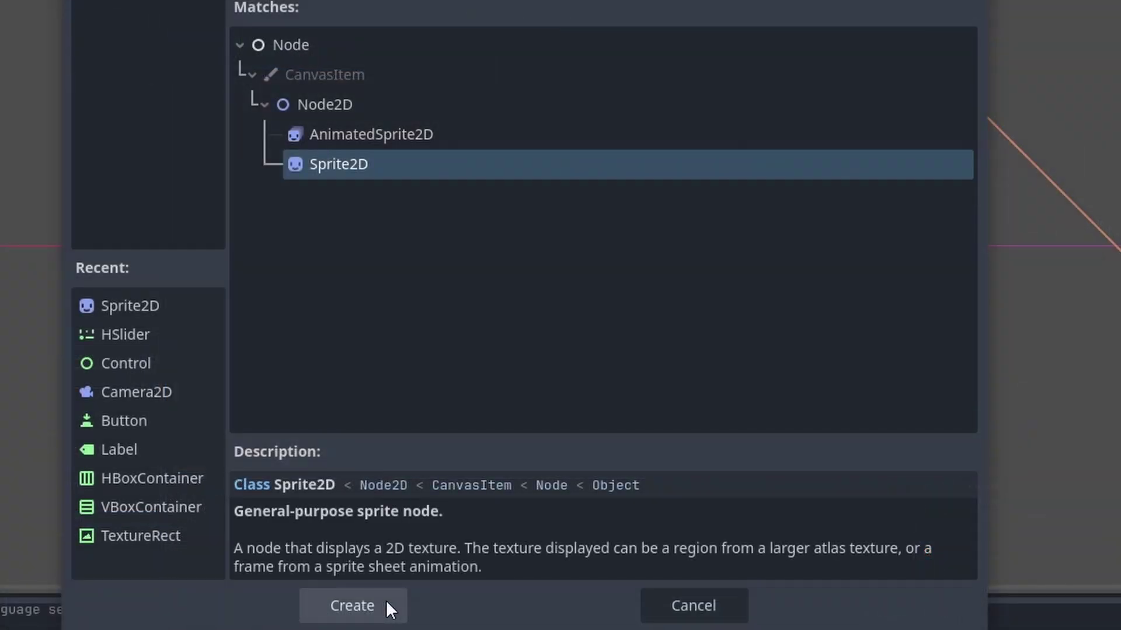
# Step: Create a Sprite2D child under Mouse and give it the mouse.png texture
pyautogui.click(386, 599)
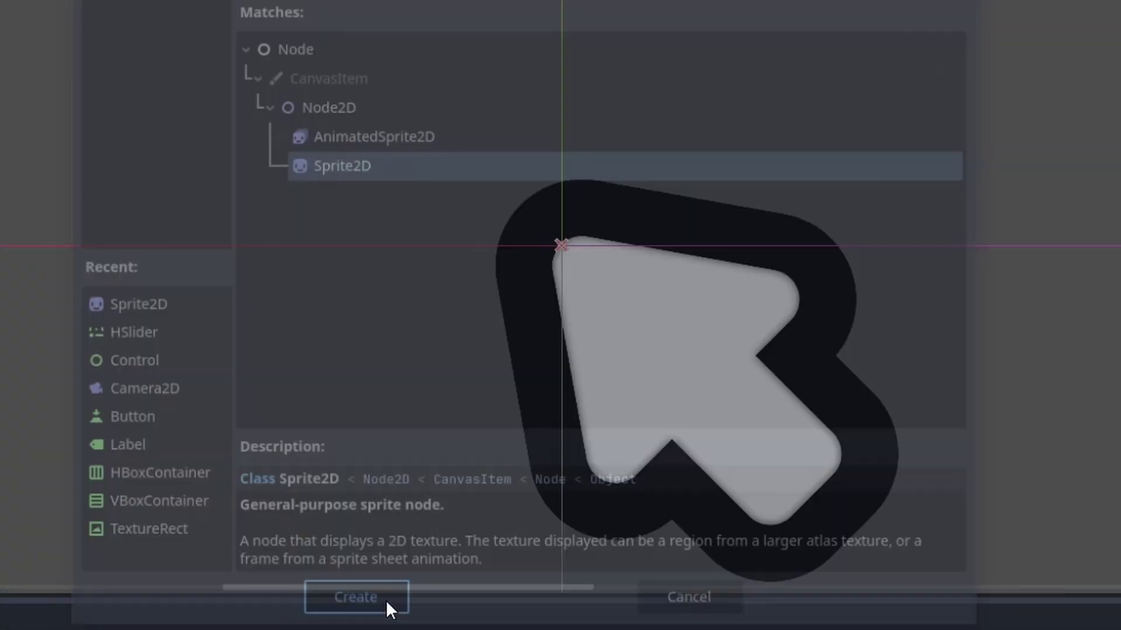
pyautogui.moveTo(80, 519)
pyautogui.mouseDown()
pyautogui.moveTo(1086, 129)
pyautogui.moveTo(1071, 136)
pyautogui.mouseUp()
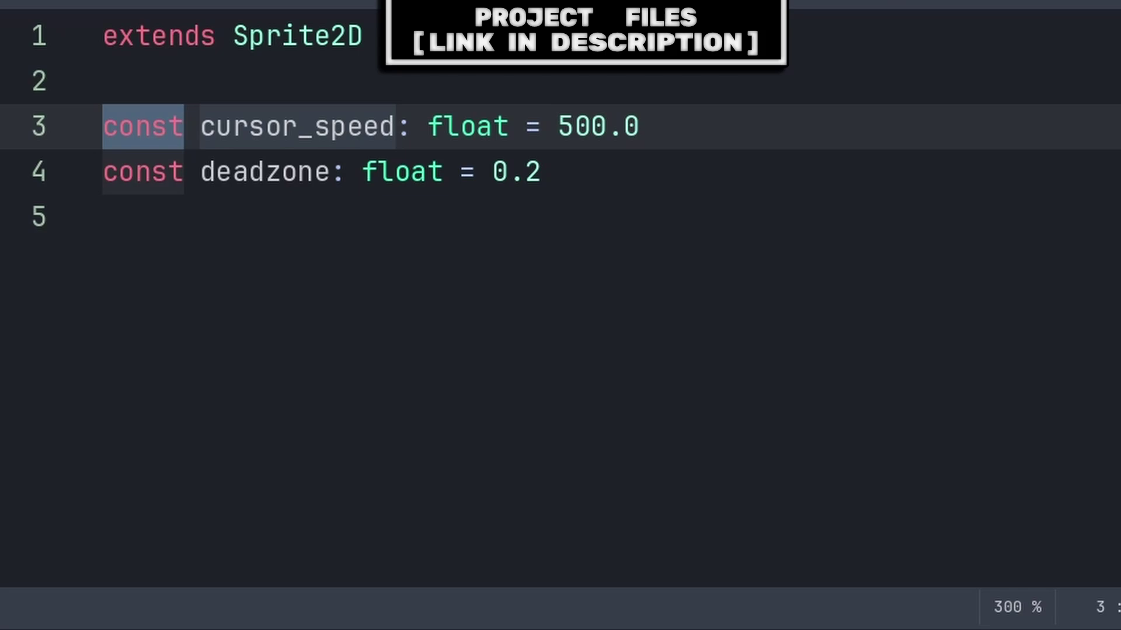
# Step: Highlight cursor_speed, deadzone, move, and the Input.get_joy_axis device and JOY_AXIS_LEFT_X arguments
pyautogui.doubleClick(297, 127)
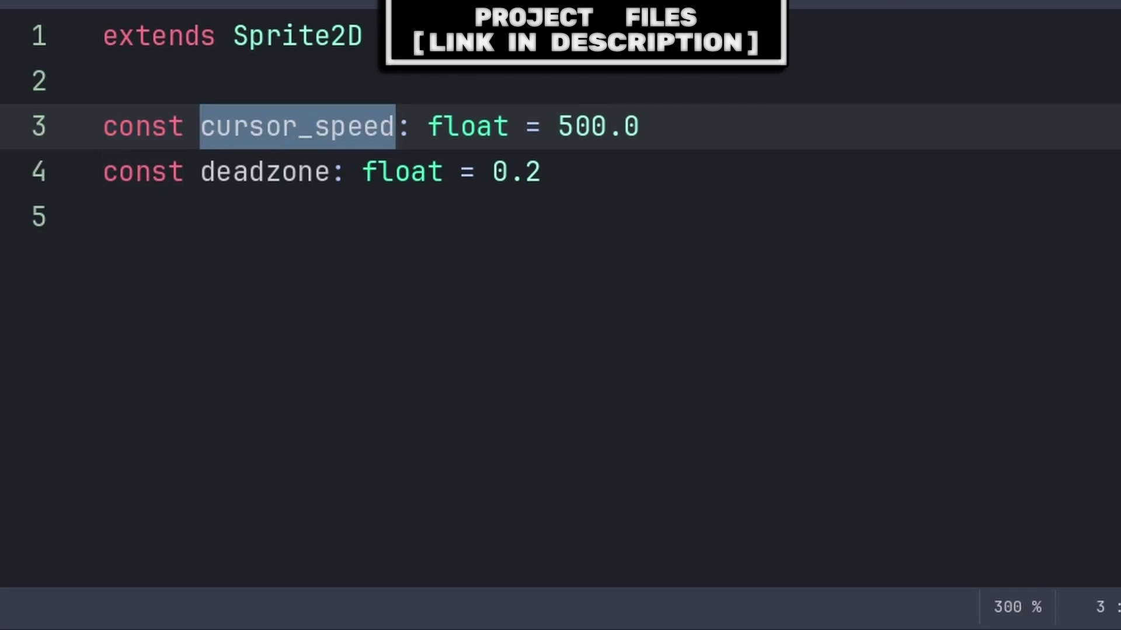
pyautogui.doubleClick(264, 172)
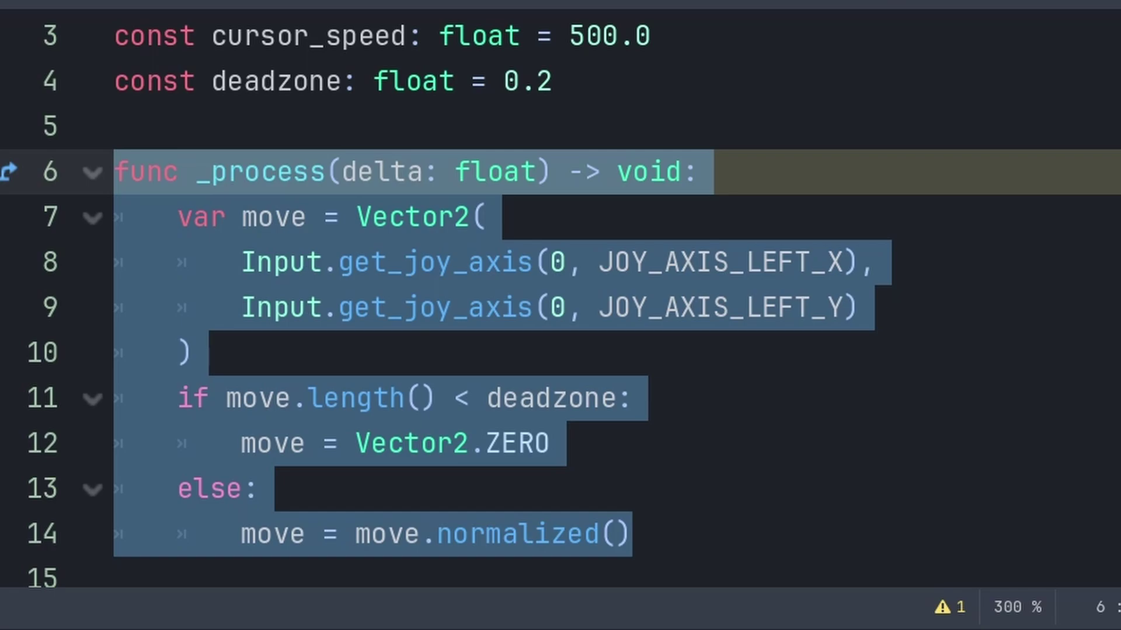
pyautogui.doubleClick(274, 218)
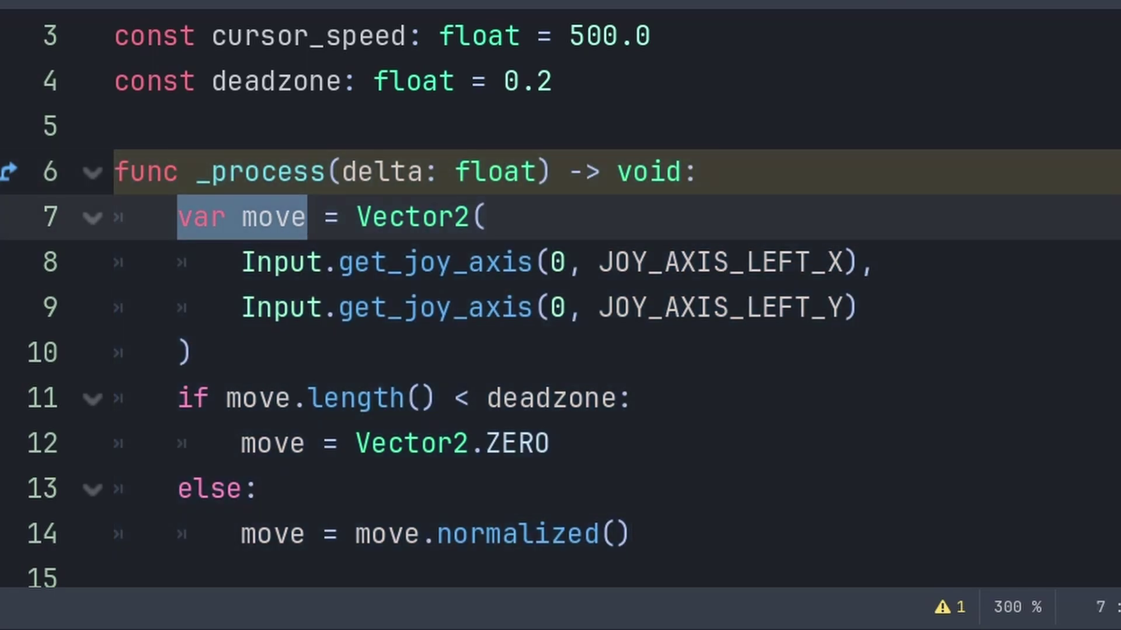
pyautogui.moveTo(242, 262); pyautogui.dragTo(534, 263)
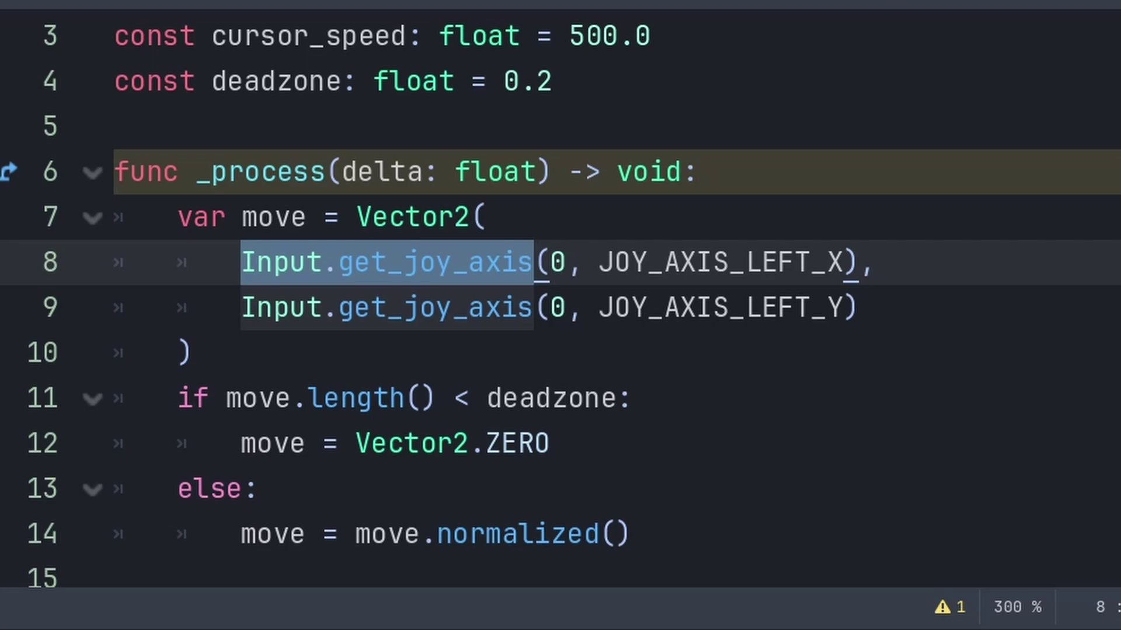
pyautogui.press('Right')
pyautogui.press('Right')
pyautogui.hotkey('shift', 'Right')
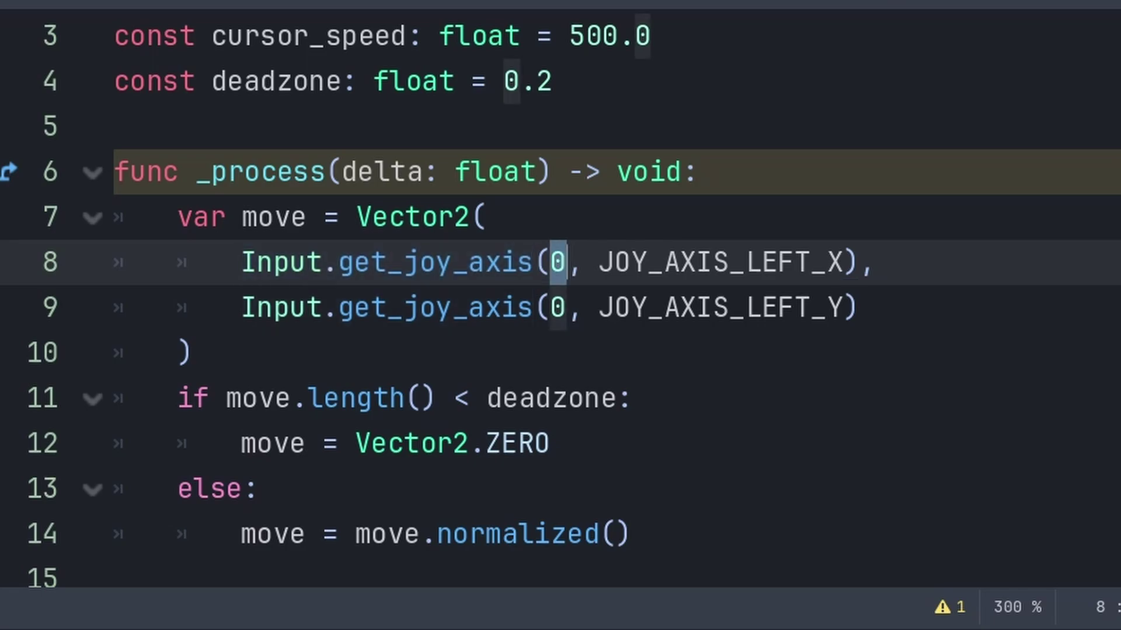
pyautogui.hotkey('ctrl', 'Right')
pyautogui.hotkey('ctrl', 'shift', 'Right')
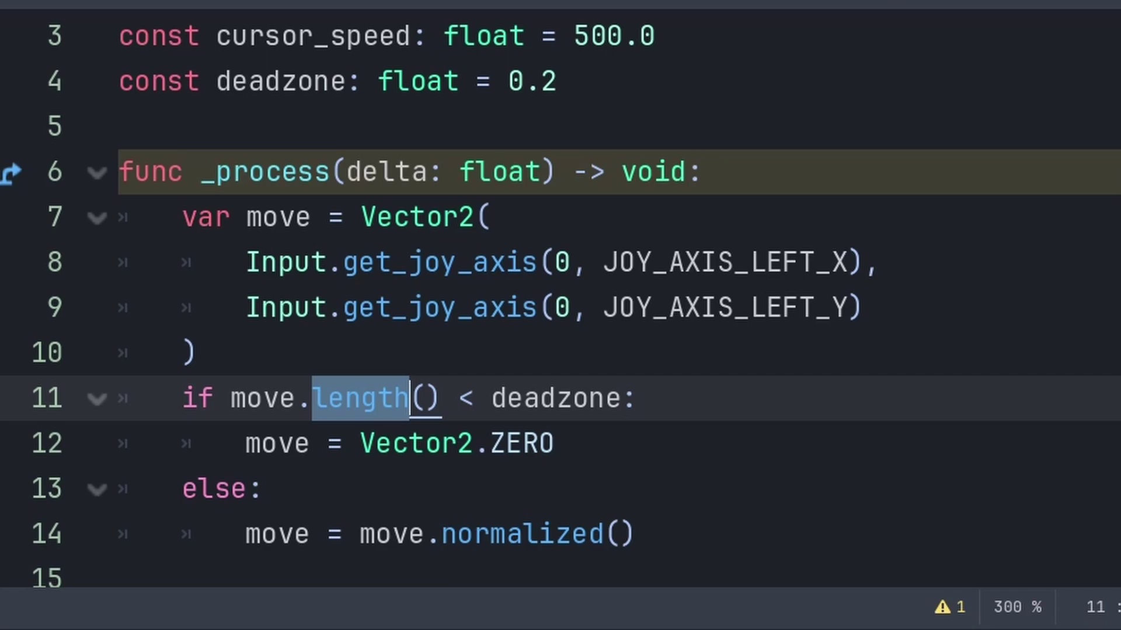
# Step: Highlight the deadzone check, move = Vector2.ZERO, and the else branch on lines 11–14
pyautogui.press('End')
pyautogui.hotkey('shift', 'Home')
pyautogui.hotkey('shift', 'Home')
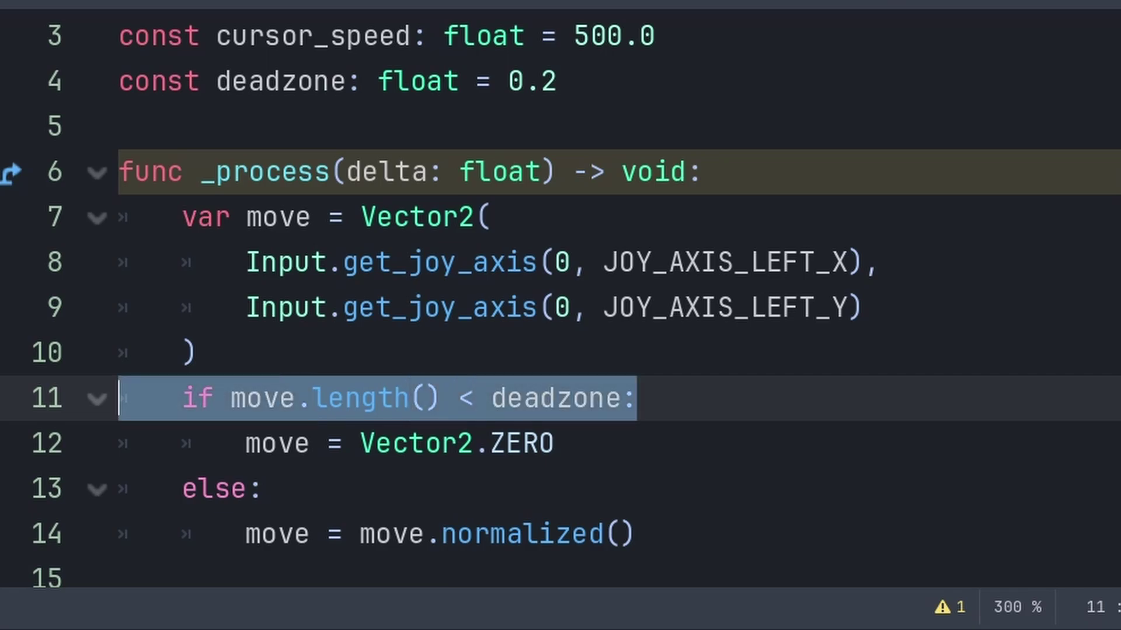
pyautogui.press('Down')
pyautogui.press('Home')
pyautogui.hotkey('shift', 'End')
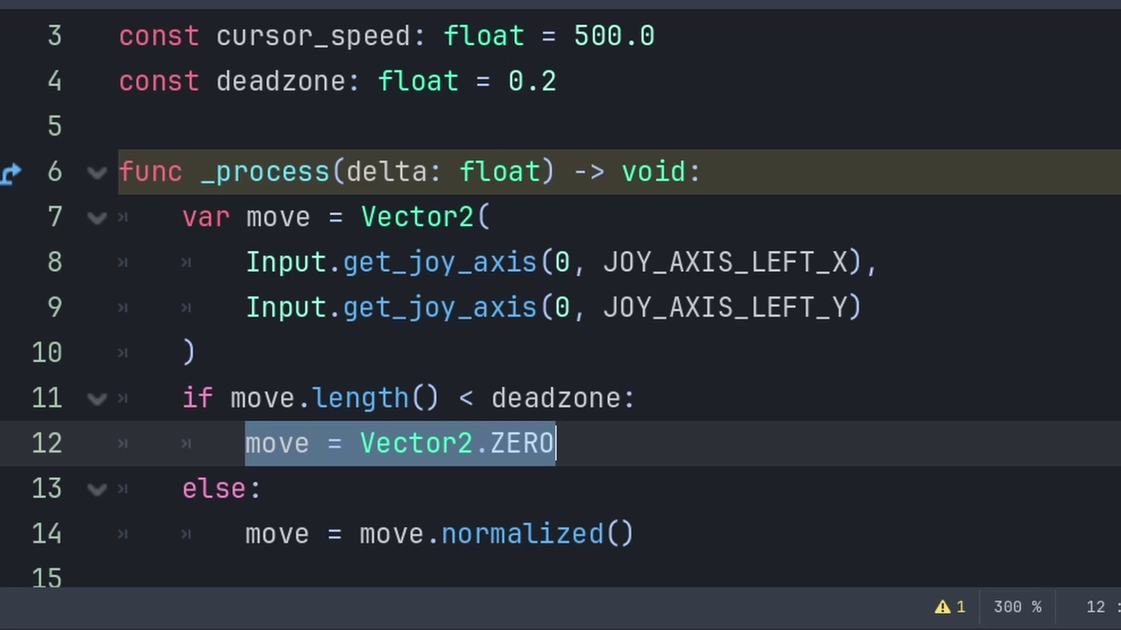
pyautogui.press('Down')
pyautogui.press('Down')
pyautogui.press('End')
pyautogui.hotkey('shift', 'Up')
pyautogui.hotkey('shift', 'Home')
pyautogui.hotkey('shift', 'Home')
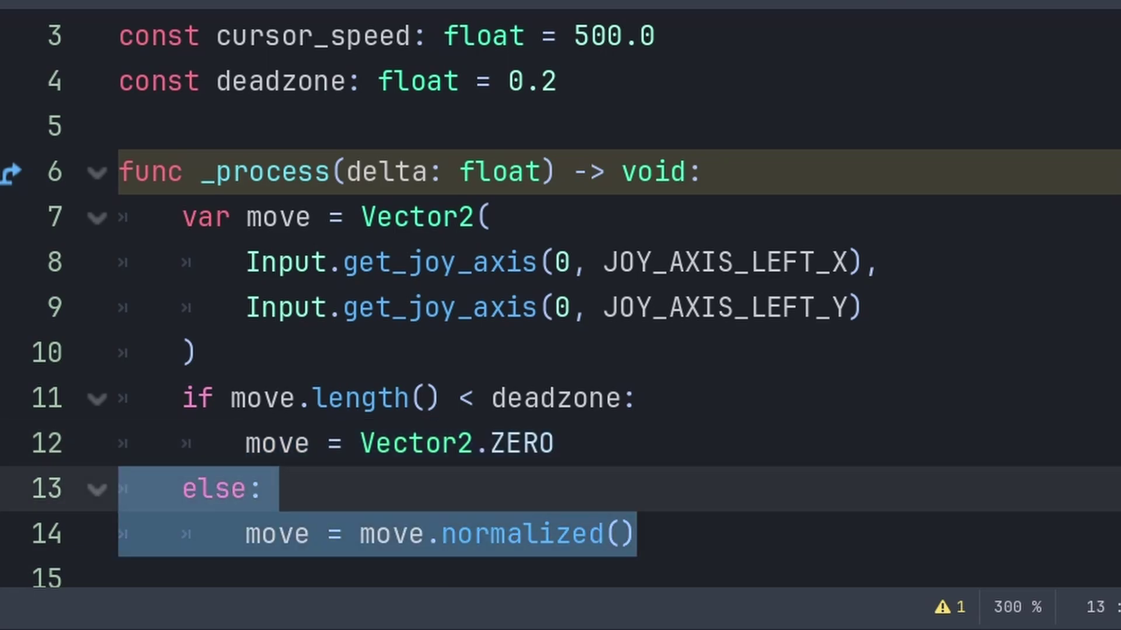
# Step: Highlight normalized on line 14 and the Vector2 construction on lines 7–10
pyautogui.press('Down')
pyautogui.press('End')
pyautogui.press('Left')
pyautogui.press('Left')
pyautogui.hotkey('ctrl', 'shift', 'Left')
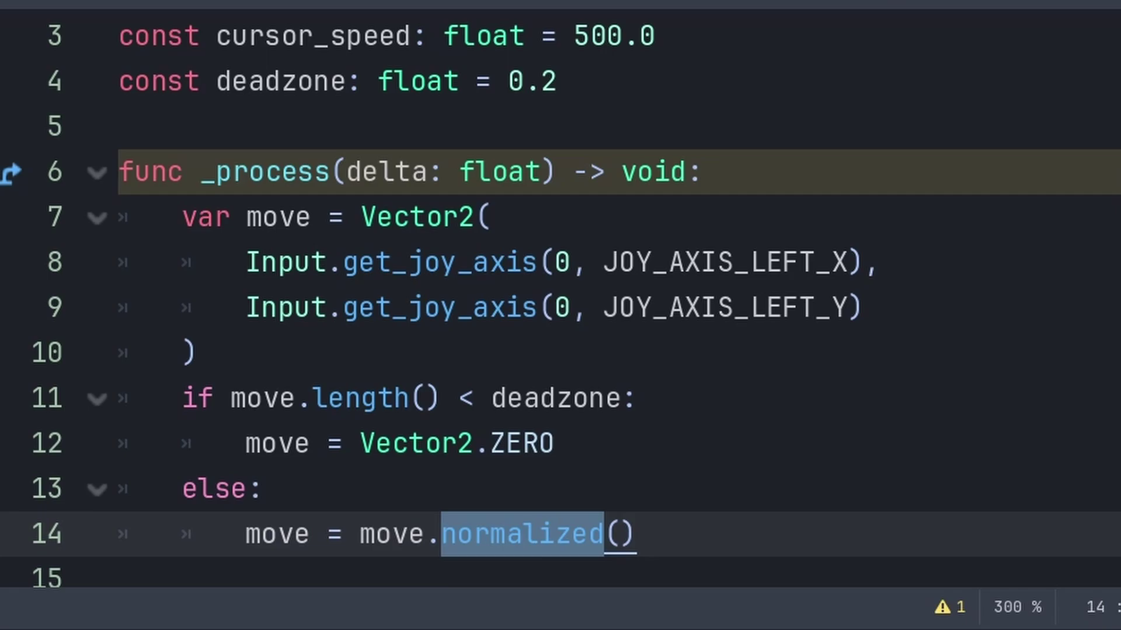
pyautogui.press('Up')
pyautogui.press('Up')
pyautogui.press('Up')
pyautogui.press('End')
pyautogui.hotkey('shift', 'Up')
pyautogui.hotkey('shift', 'Up')
pyautogui.hotkey('shift', 'Up')
pyautogui.hotkey('shift', 'Home')
pyautogui.hotkey('shift', 'Home')
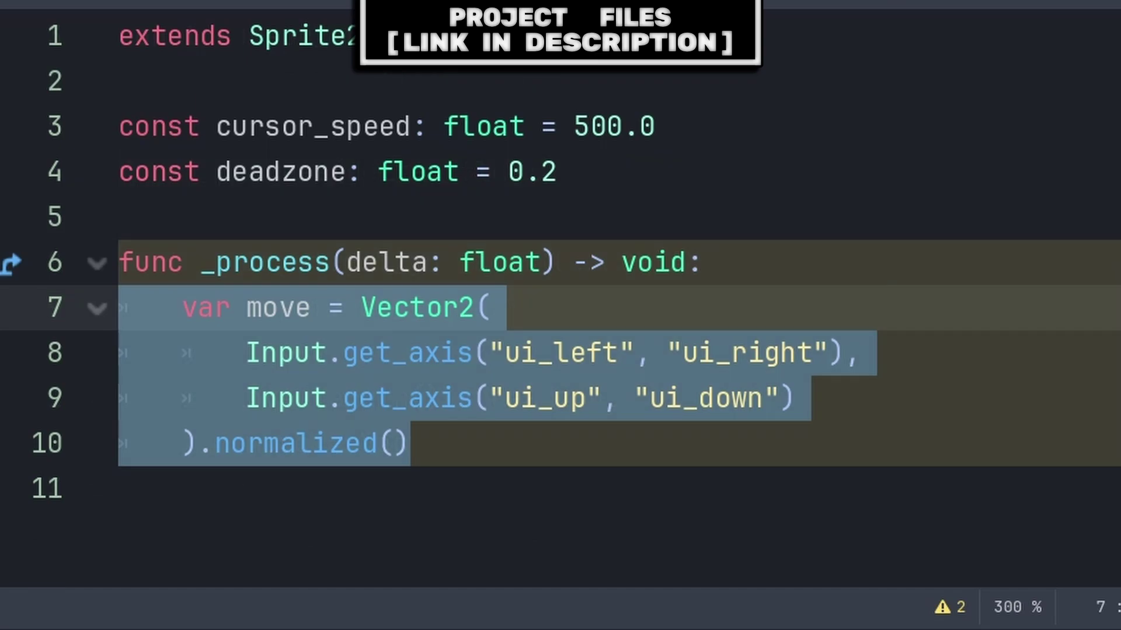
# Step: Highlight Input.get_axis, the ui_left and ui_right actions, and normalized on line 10
pyautogui.press('Down')
pyautogui.press('Home')
pyautogui.hotkey('ctrl', 'shift', 'Right')
pyautogui.hotkey('ctrl', 'shift', 'Right')
pyautogui.hotkey('ctrl', 'shift', 'Right')
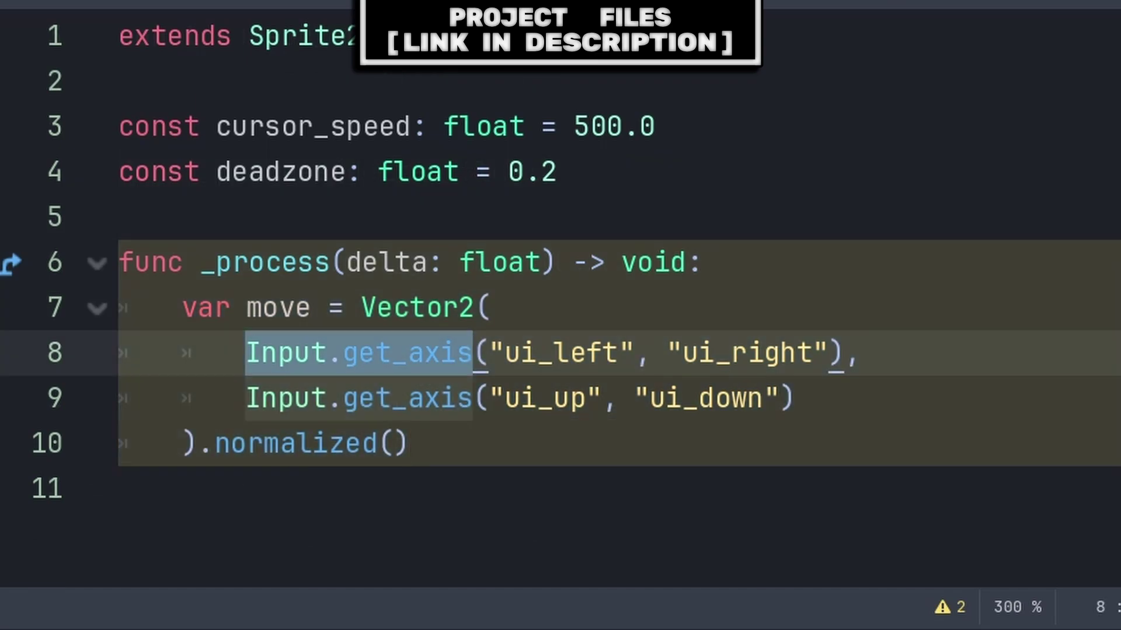
pyautogui.press('Right')
pyautogui.press('Right')
pyautogui.hotkey('ctrl', 'shift', 'Right')
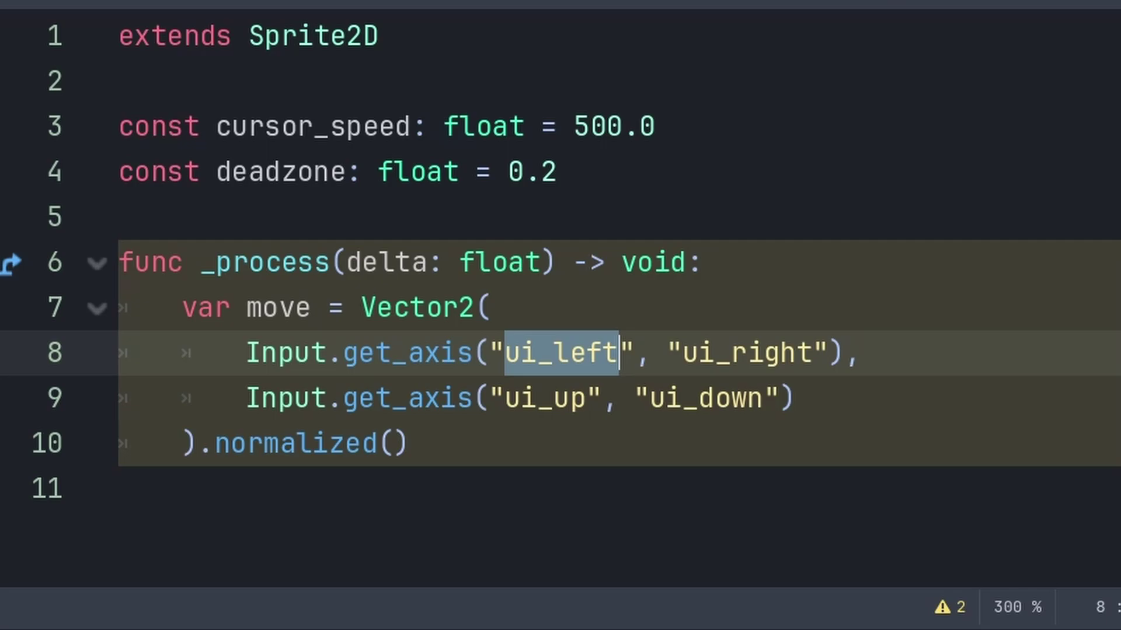
pyautogui.press('Right')
pyautogui.press('Right')
pyautogui.press('Right')
pyautogui.hotkey('ctrl', 'shift', 'Right')
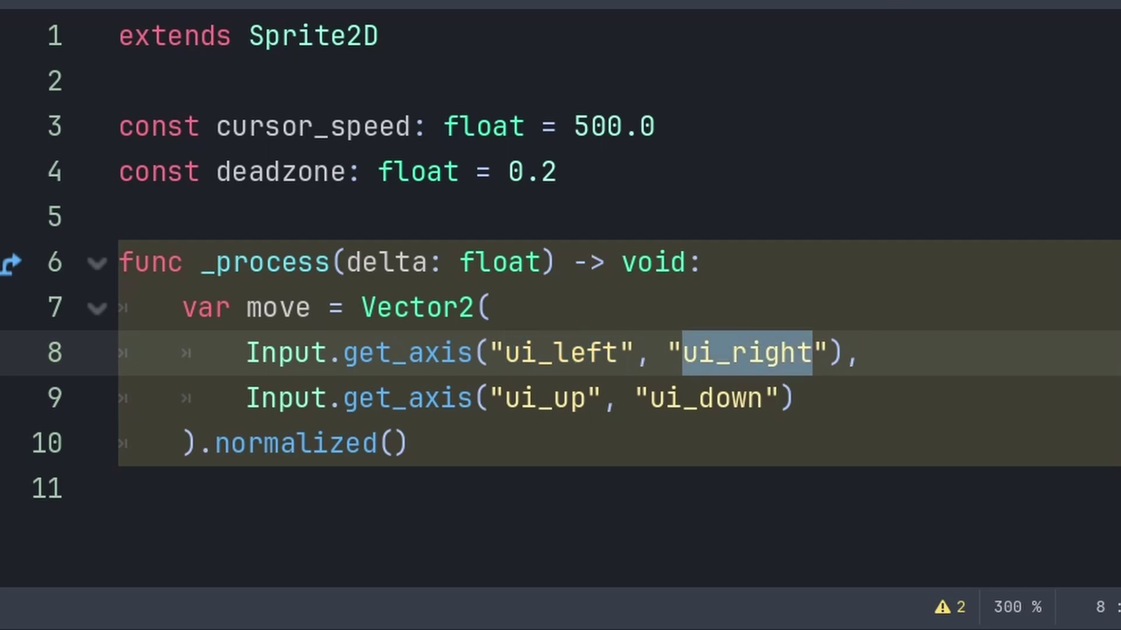
pyautogui.press('Down')
pyautogui.press('Down')
pyautogui.press('Home')
pyautogui.press('Right')
pyautogui.press('Right')
pyautogui.hotkey('ctrl', 'shift', 'Right')
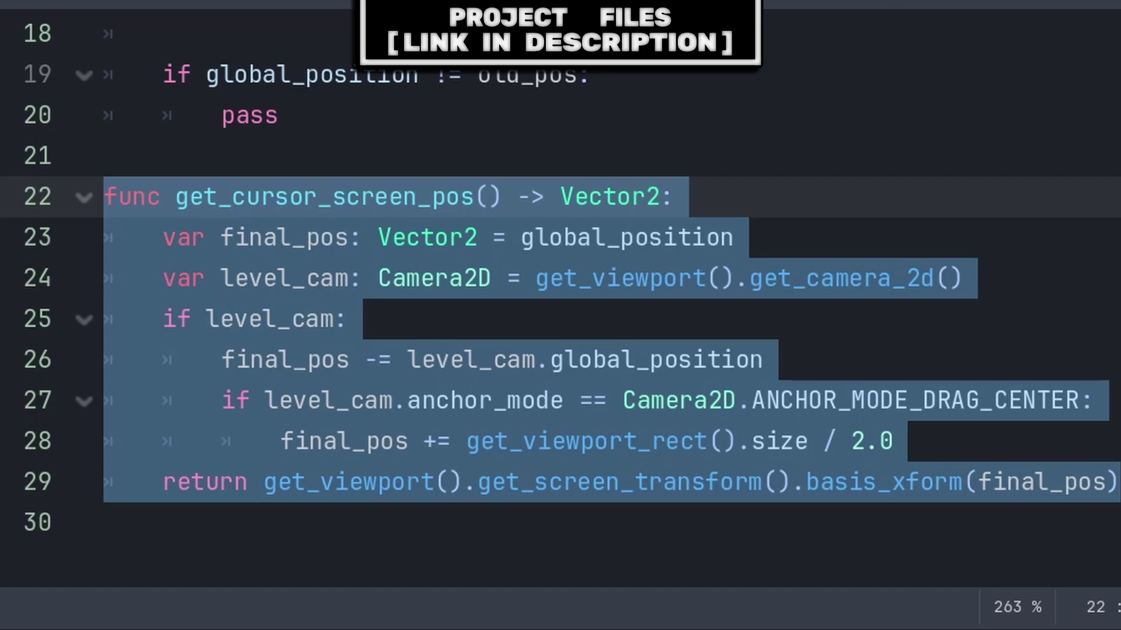
pyautogui.click(560, 196)
pyautogui.moveTo(561, 196); pyautogui.dragTo(661, 197)
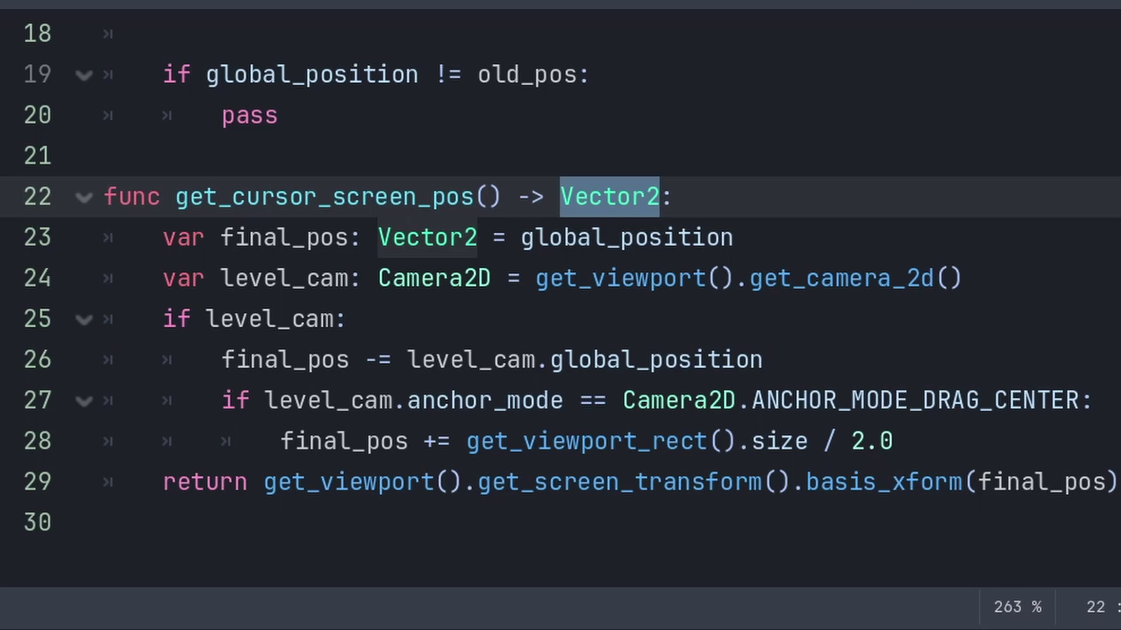
pyautogui.moveTo(963, 279); pyautogui.dragTo(104, 237)
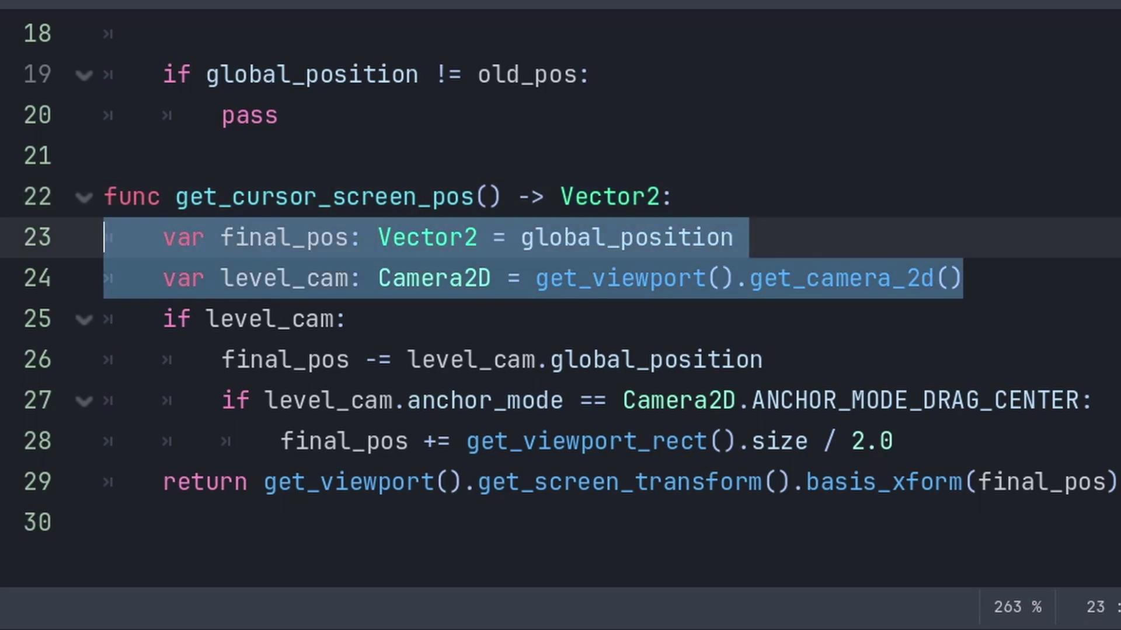
pyautogui.doubleClick(285, 237)
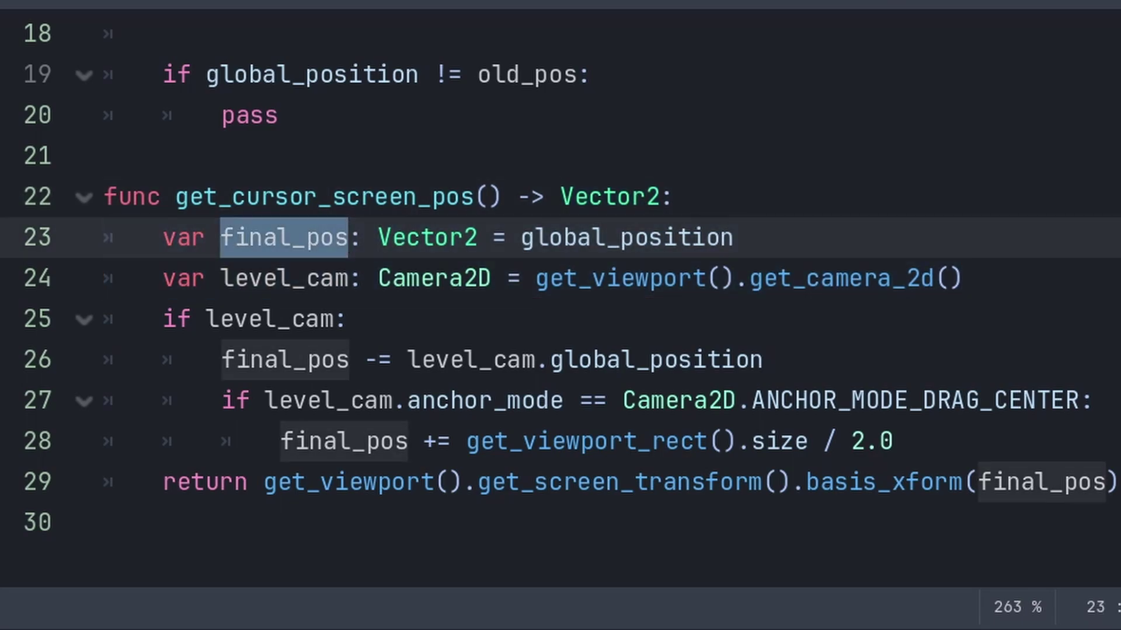
pyautogui.doubleClick(626, 238)
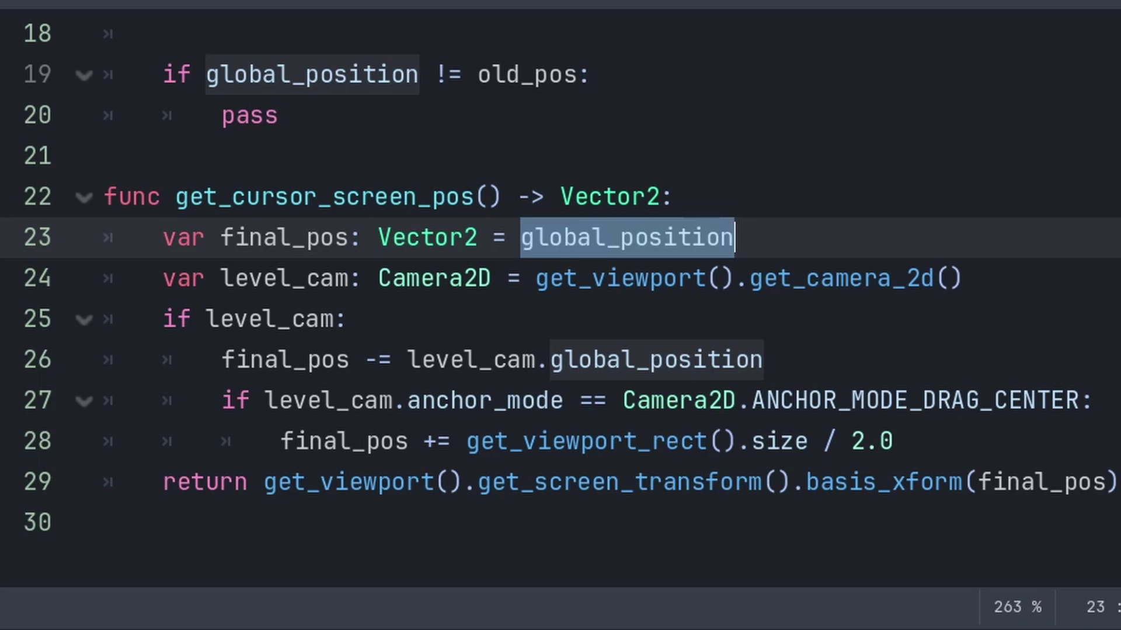
pyautogui.doubleClick(285, 278)
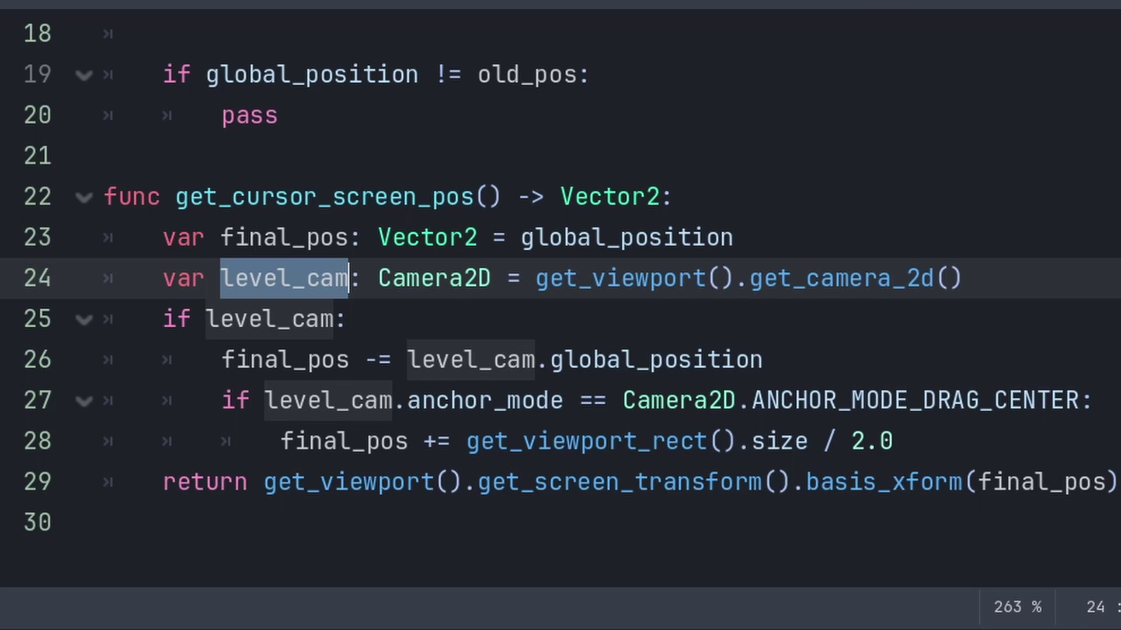
pyautogui.hotkey('shift', 'Down')
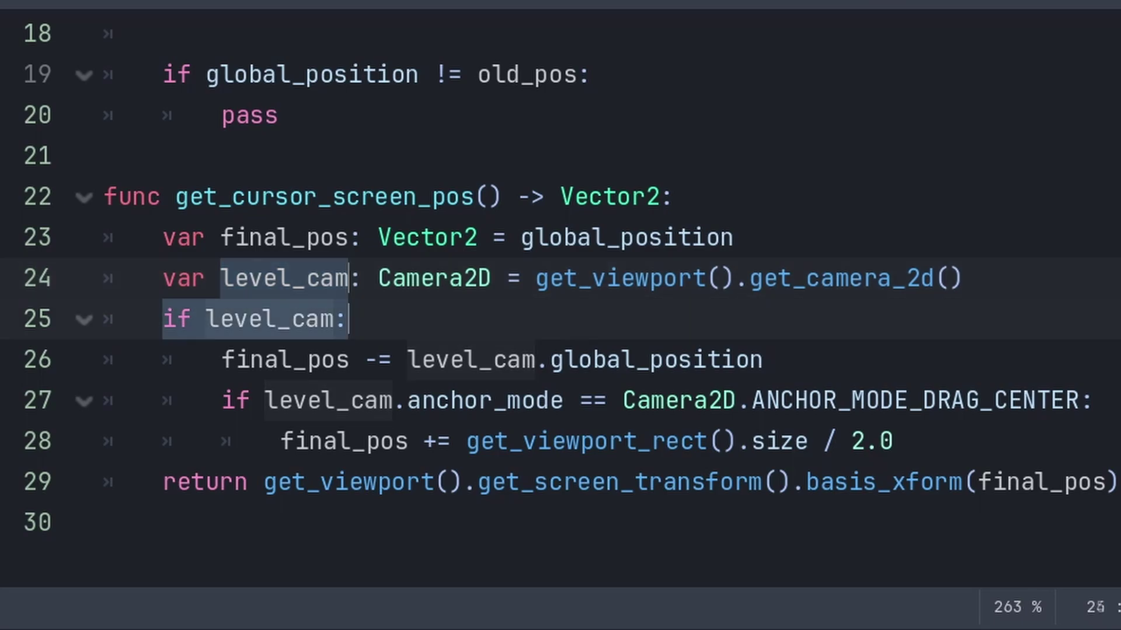
pyautogui.press('Home')
pyautogui.hotkey('shift', 'End')
pyautogui.press('Down')
pyautogui.press('Home')
pyautogui.hotkey('shift', 'End')
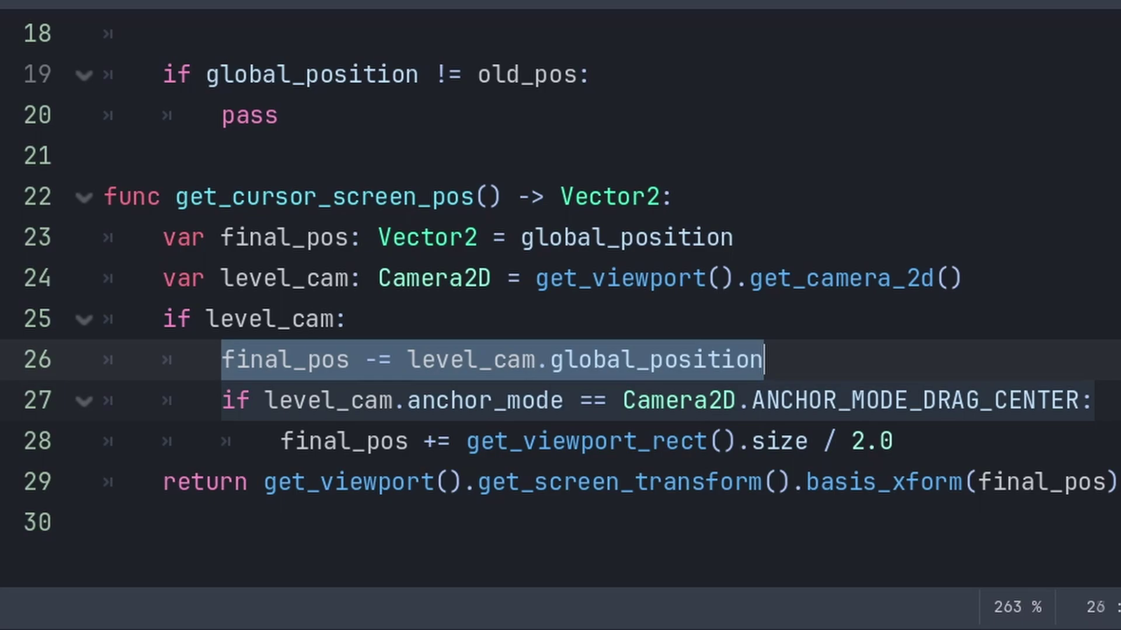
pyautogui.press('Down')
pyautogui.hotkey('shift', 'Home')
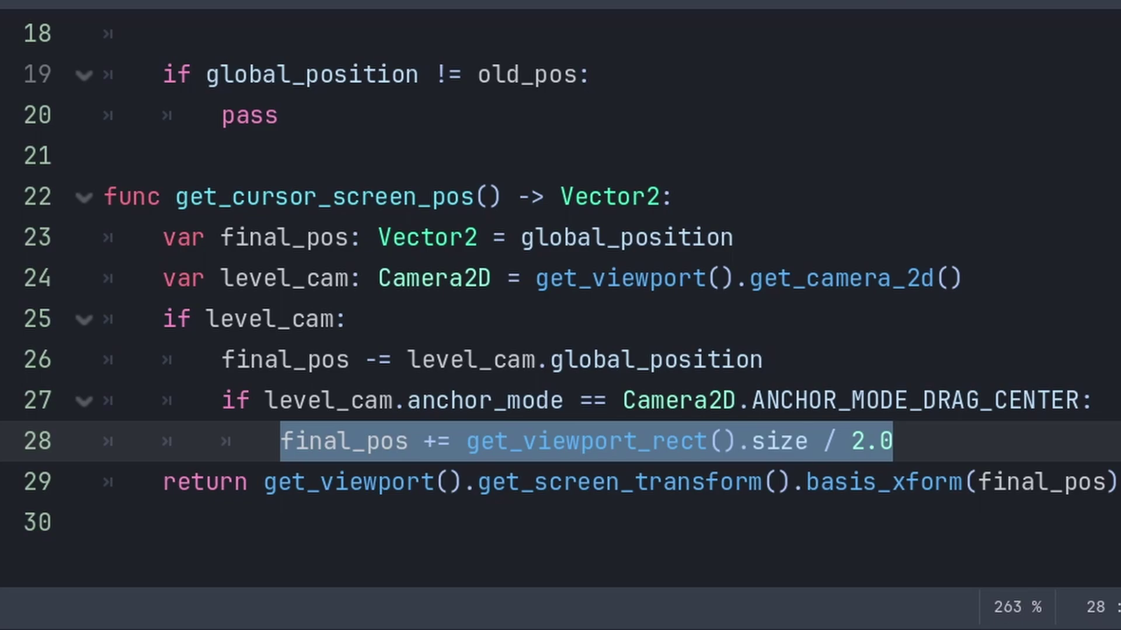
pyautogui.press('Down')
pyautogui.press('Home')
pyautogui.hotkey('shift', 'End')
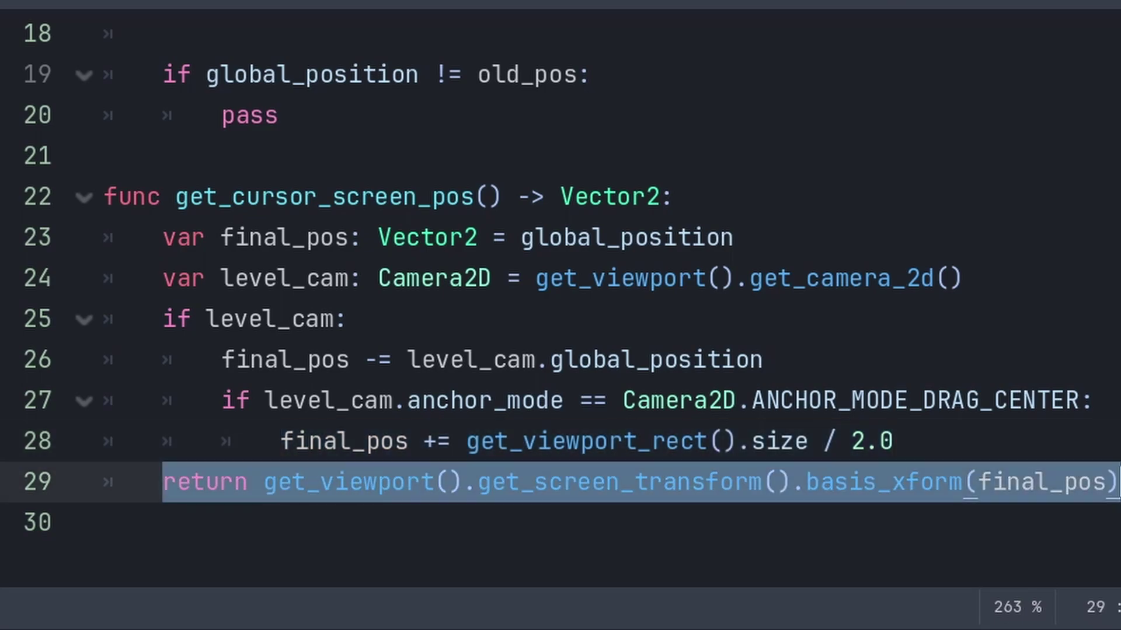
pyautogui.press('Home')
pyautogui.hotkey('ctrl', 'Right')
pyautogui.press('Right')
pyautogui.hotkey('ctrl', 'shift', 'Right')
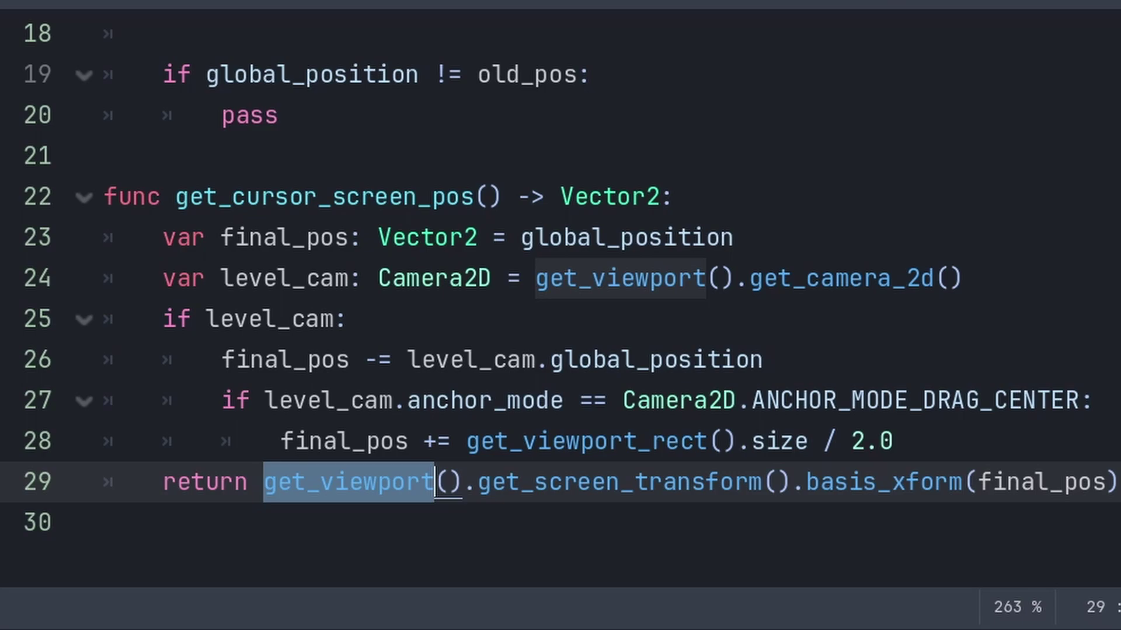
pyautogui.hotkey('ctrl', 'Right')
pyautogui.hotkey('ctrl', 'shift', 'Right')
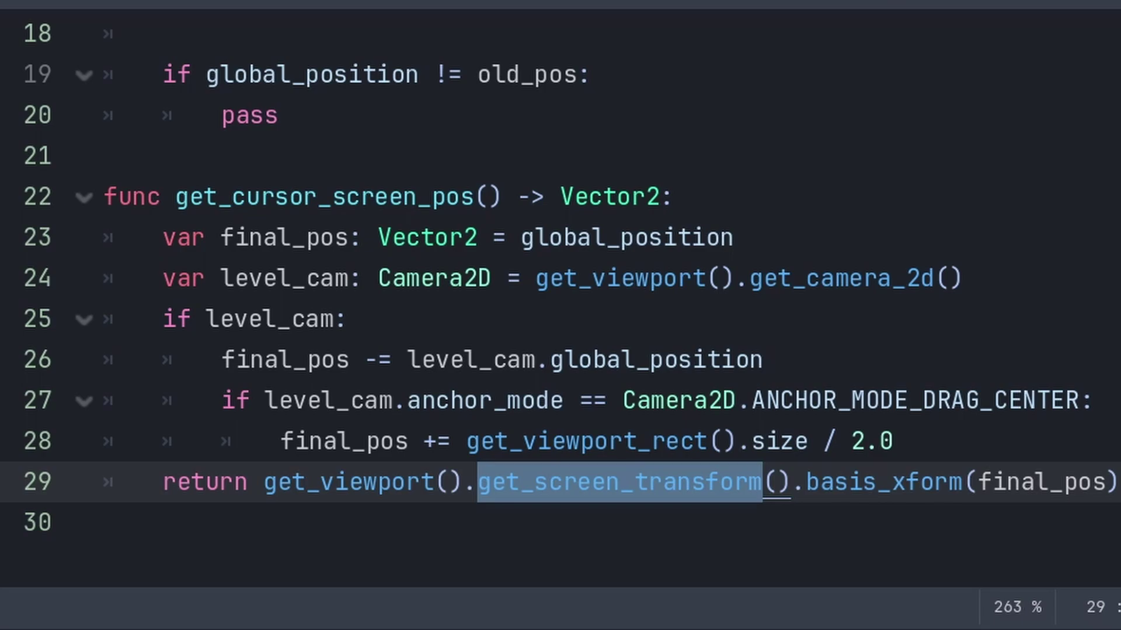
pyautogui.hotkey('ctrl', 'Right')
pyautogui.hotkey('ctrl', 'Right')
pyautogui.hotkey('ctrl', 'shift', 'Left')
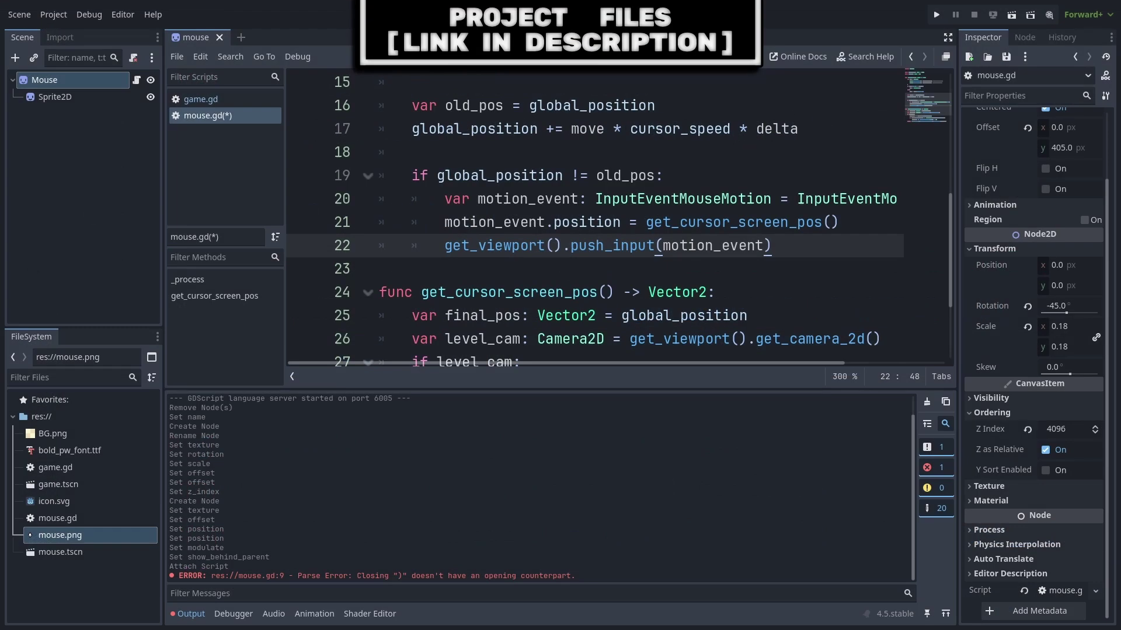
# Step: Add a controller_left_click action in the Input Map and start assigning its joypad event
pyautogui.click(97, 12)
pyautogui.click(124, 55)
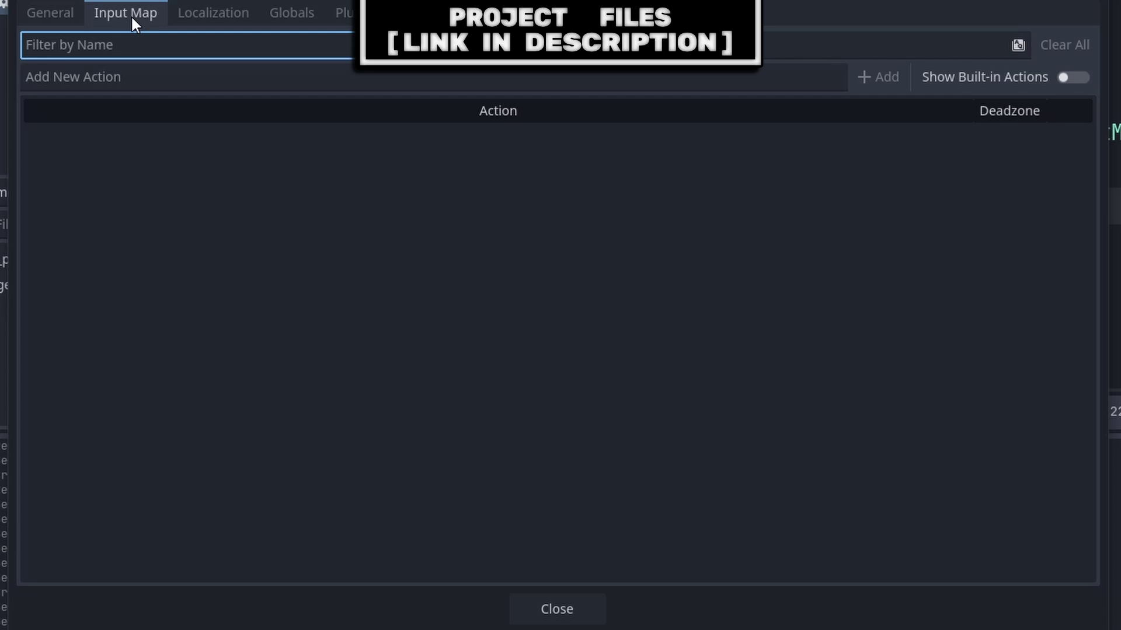
pyautogui.write('controller_left_click')
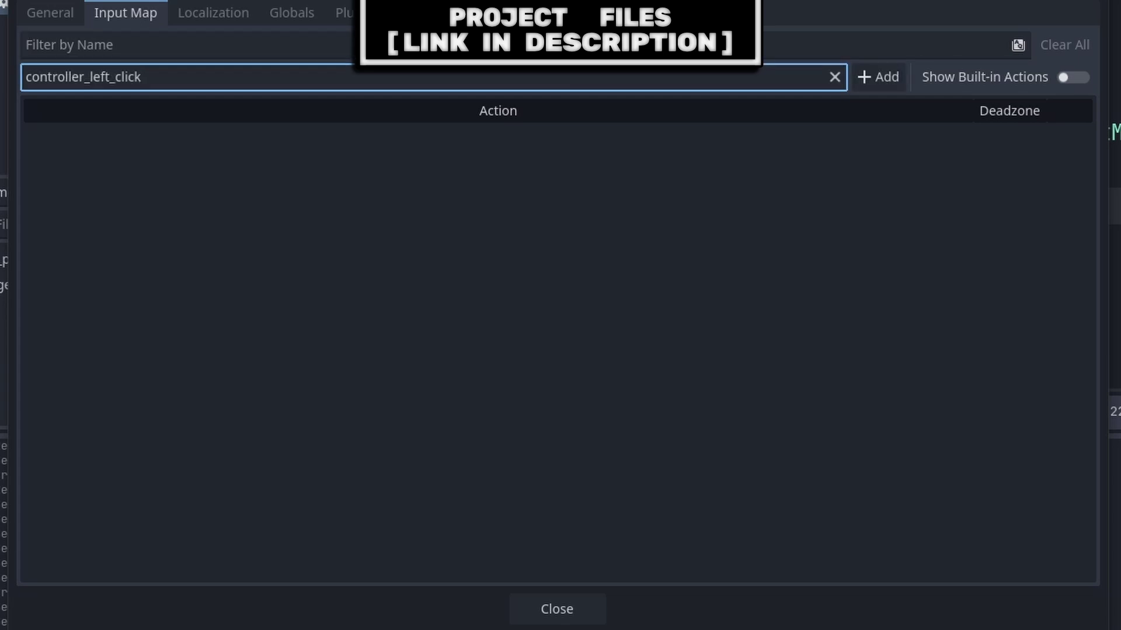
pyautogui.click(876, 76)
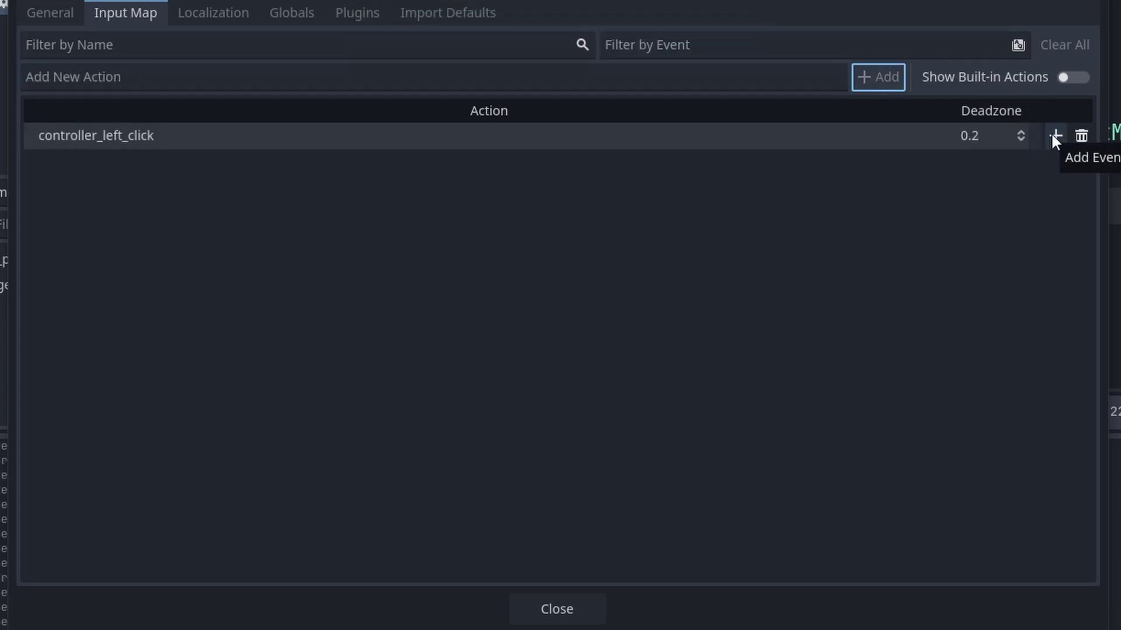
pyautogui.click(1054, 138)
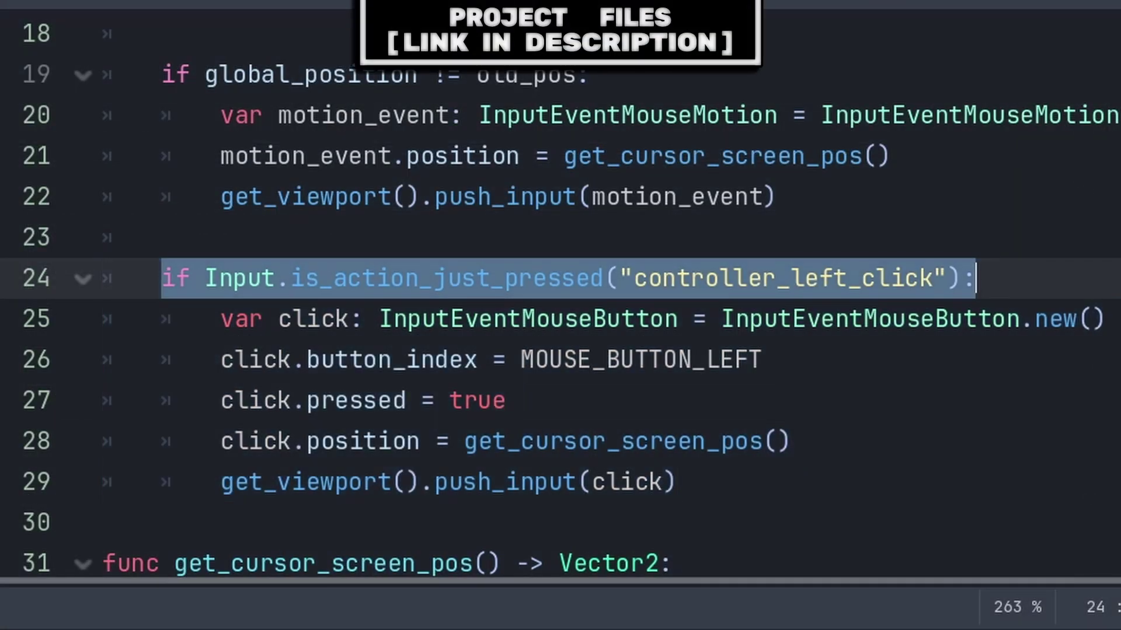
# Step: Walk through the InputEventMouseButton click: button_index, pressed, position, push_input, and the release block
pyautogui.moveTo(220, 320); pyautogui.dragTo(351, 318)
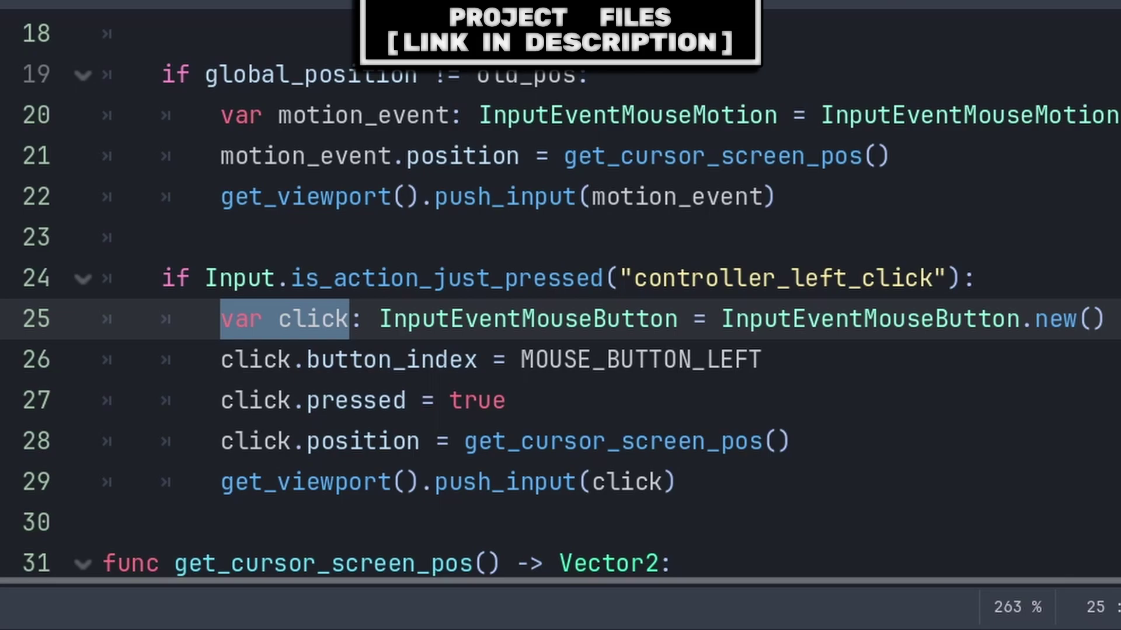
pyautogui.doubleClick(525, 319)
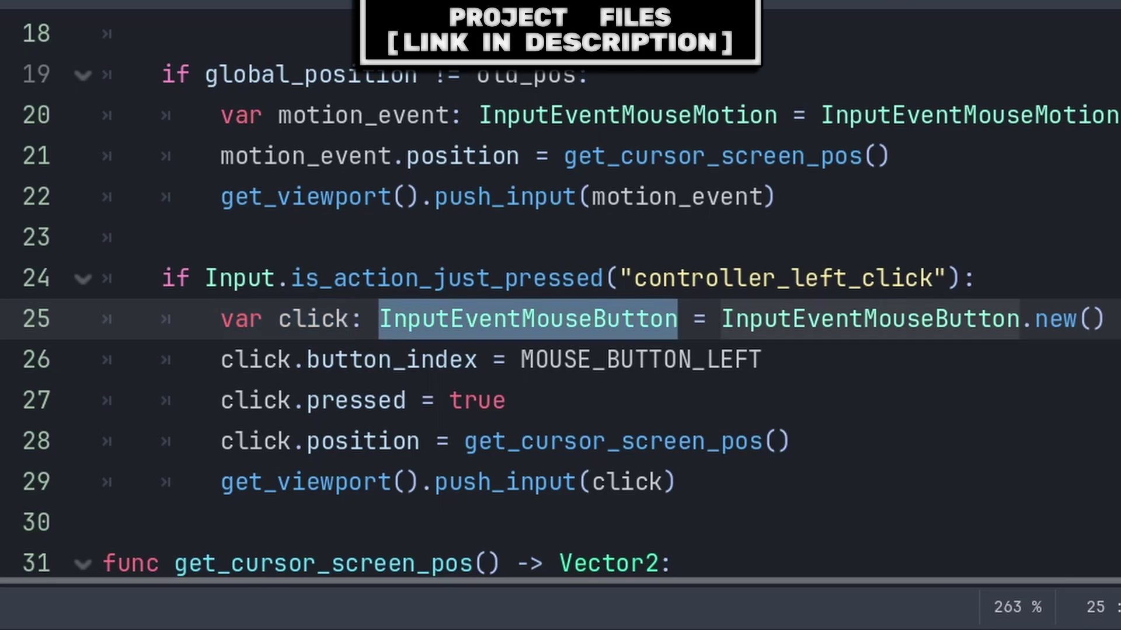
pyautogui.doubleClick(391, 359)
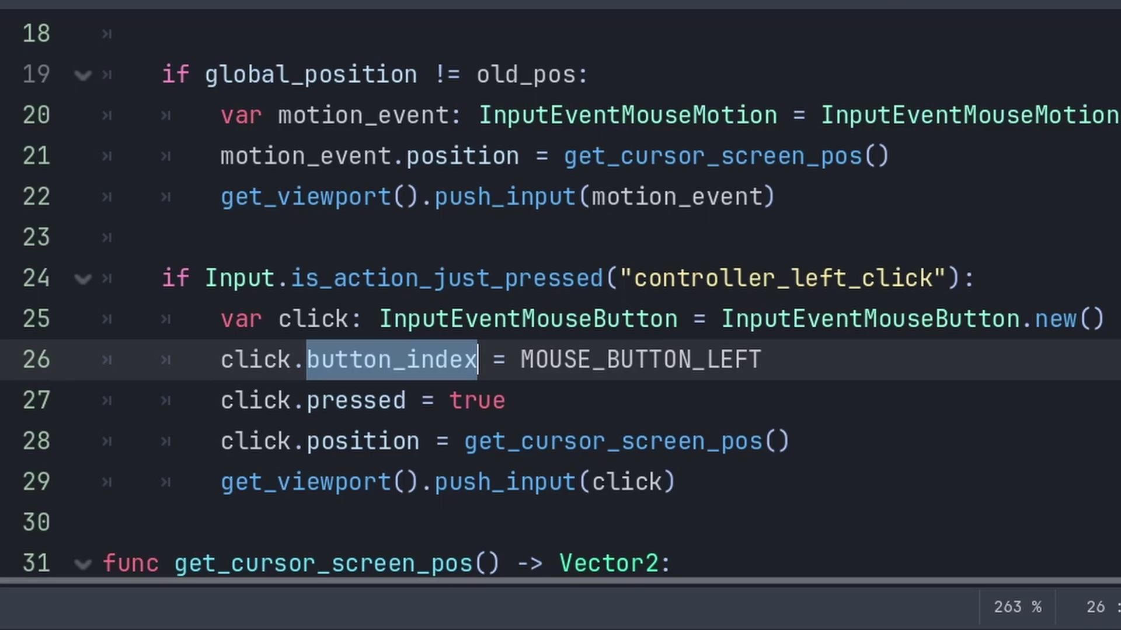
pyautogui.moveTo(306, 400); pyautogui.dragTo(506, 400)
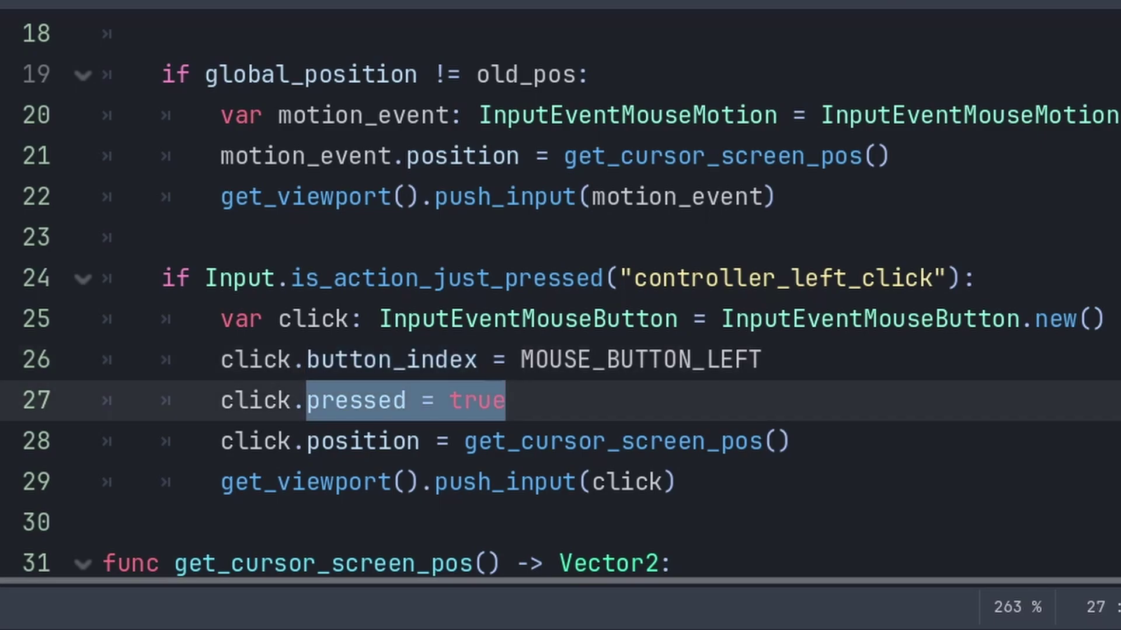
pyautogui.moveTo(307, 442); pyautogui.dragTo(791, 441)
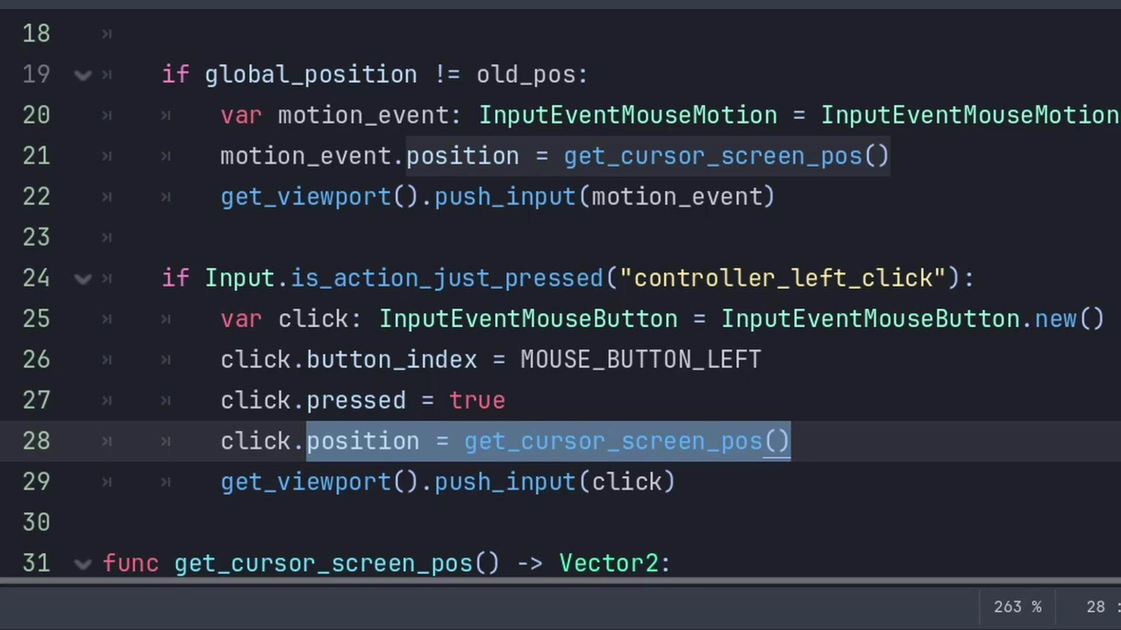
pyautogui.moveTo(221, 481); pyautogui.dragTo(679, 482)
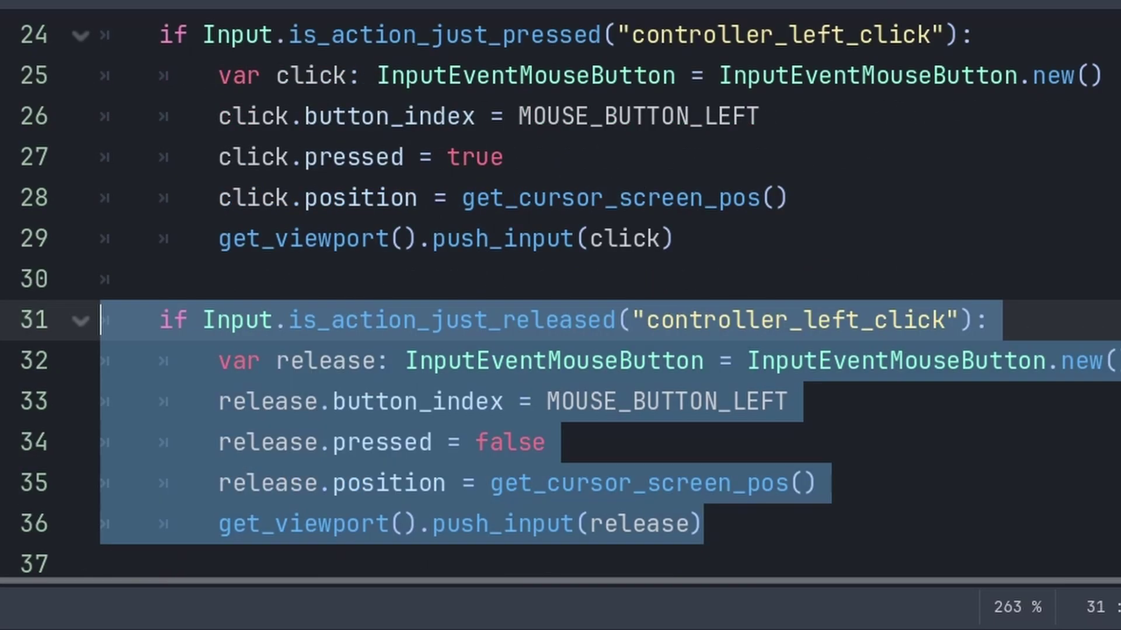
pyautogui.moveTo(615, 320); pyautogui.dragTo(501, 320)
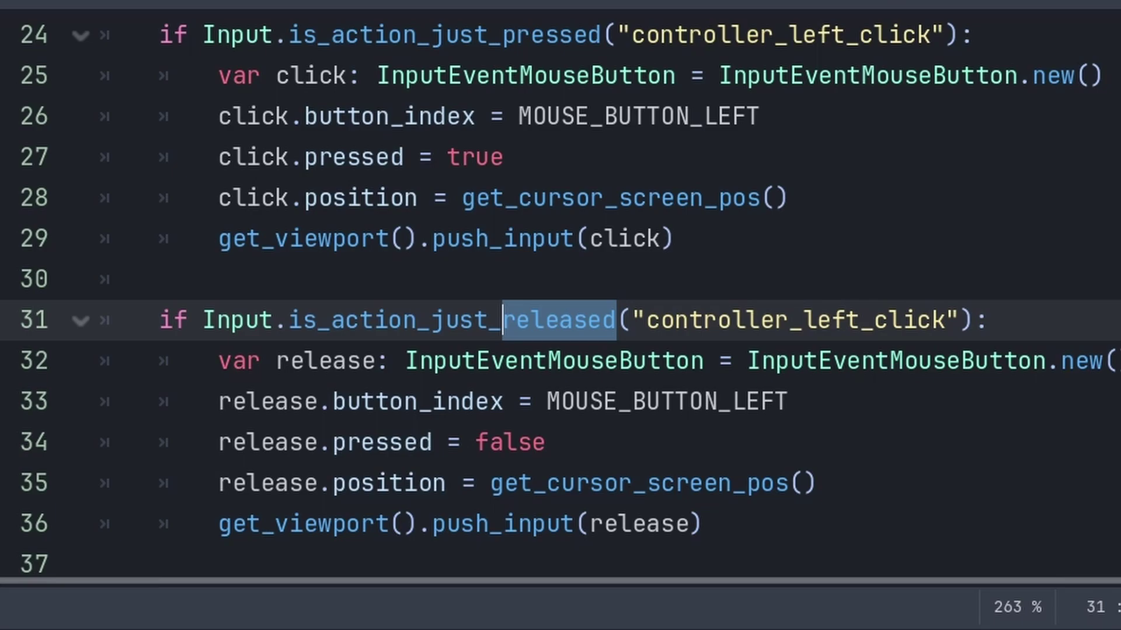
pyautogui.moveTo(333, 442); pyautogui.dragTo(544, 442)
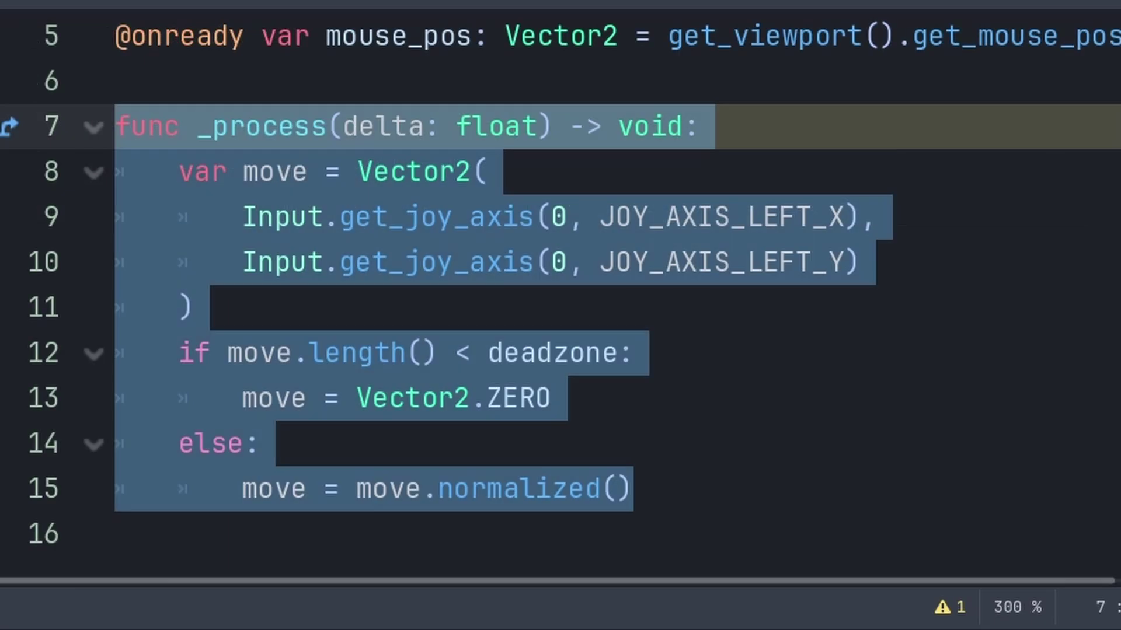
# Step: Walk through the movement code: move, cursor_speed and delta factors, and warp_mouse(mouse_pos)
pyautogui.hotkey('shift', 'Down')
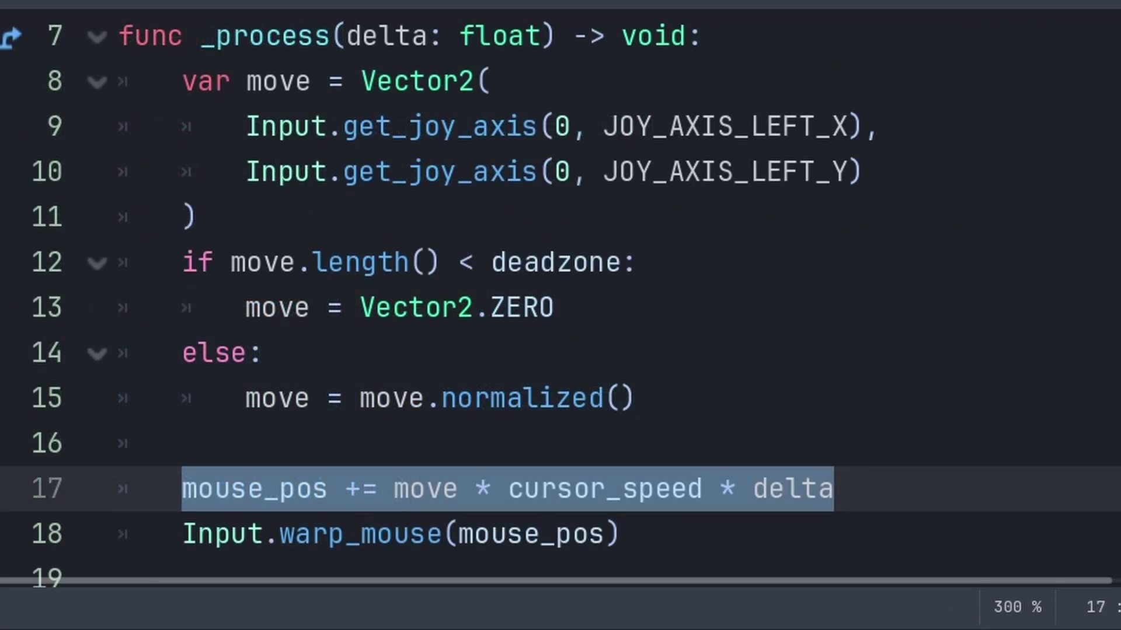
pyautogui.doubleClick(426, 488)
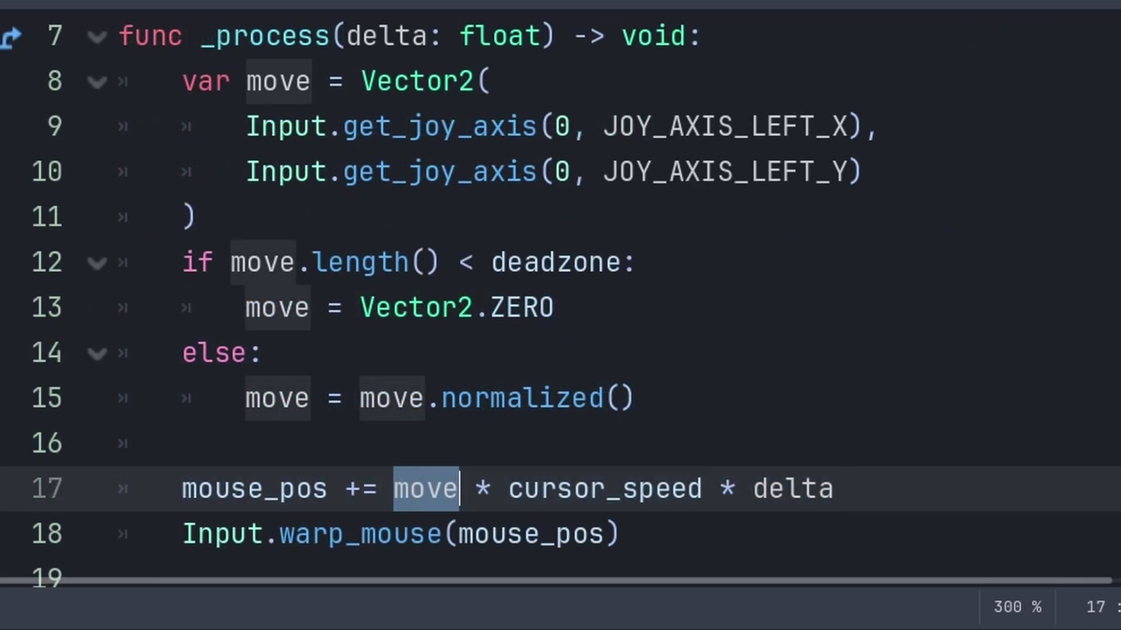
pyautogui.press('Right')
pyautogui.hotkey('ctrl', 'shift', 'Right')
pyautogui.hotkey('ctrl', 'shift', 'Right')
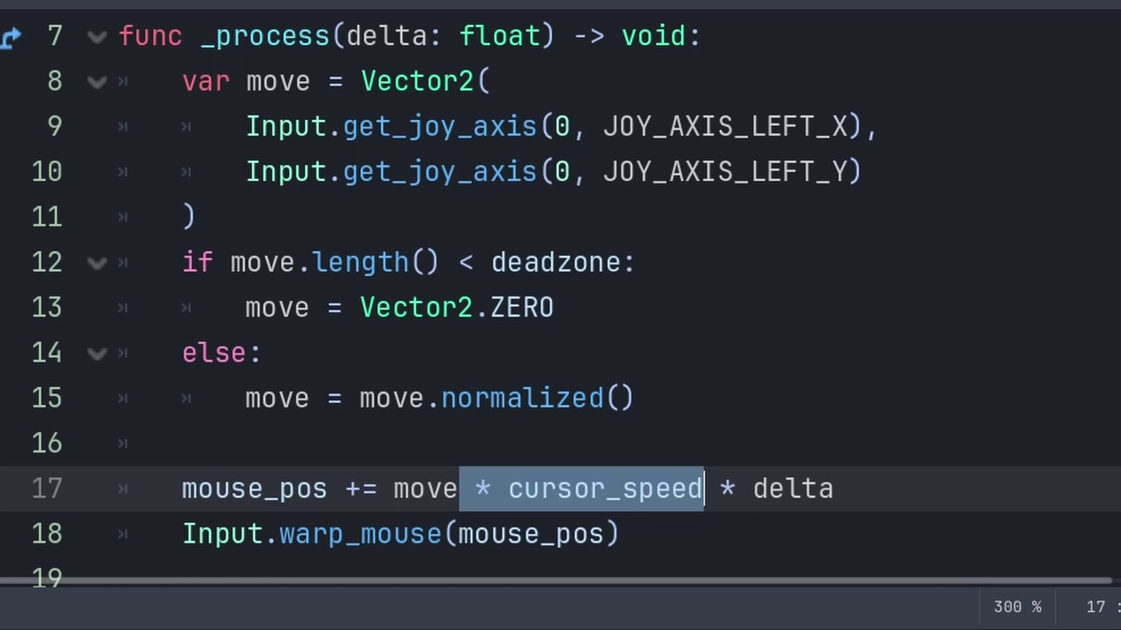
pyautogui.press('Right')
pyautogui.hotkey('shift', 'End')
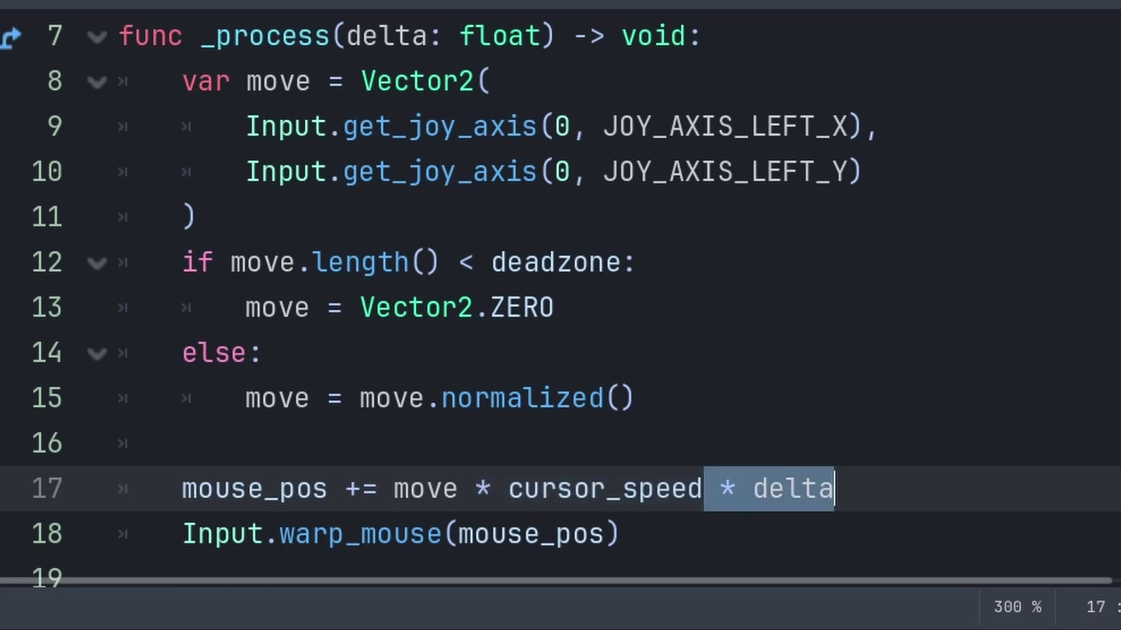
pyautogui.press('Down')
pyautogui.press('Home')
pyautogui.hotkey('shift', 'End')
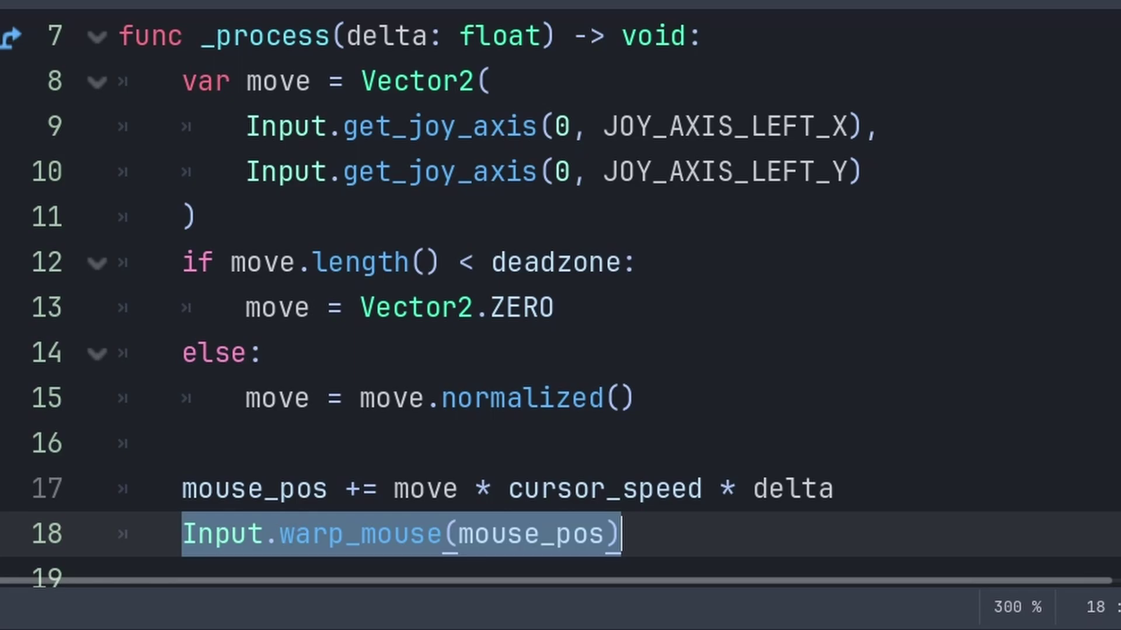
pyautogui.press('Left')
pyautogui.hotkey('ctrl', 'shift', 'Left')
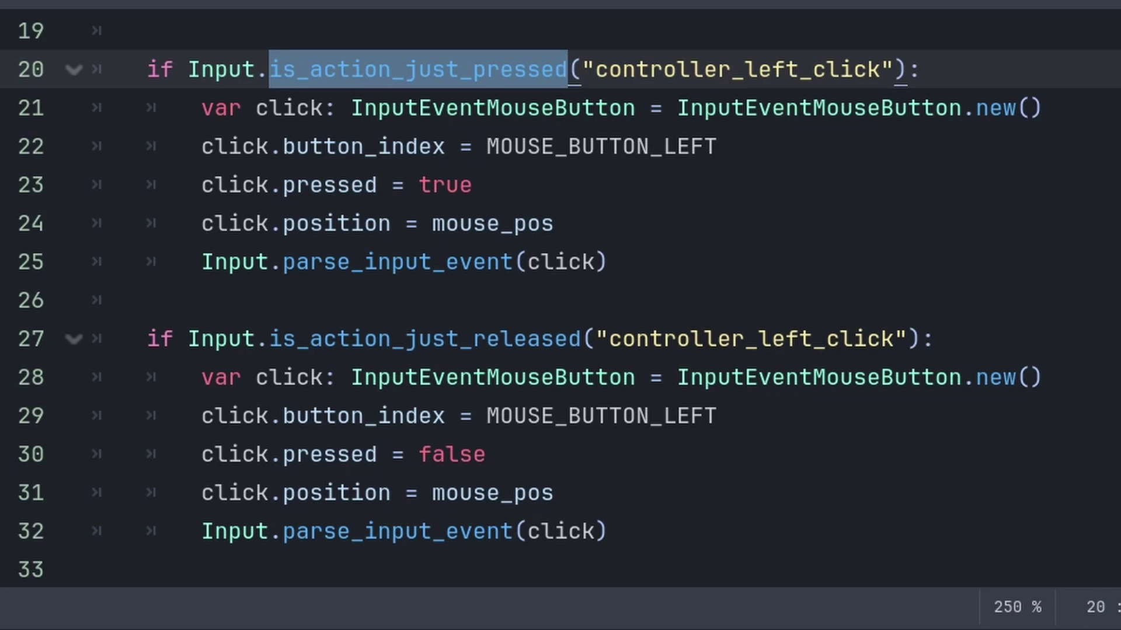
# Step: Compare the press and release blocks: button index, pressed states, positions, and parse_input_event
pyautogui.doubleClick(424, 339)
pyautogui.moveTo(202, 108); pyautogui.dragTo(324, 107)
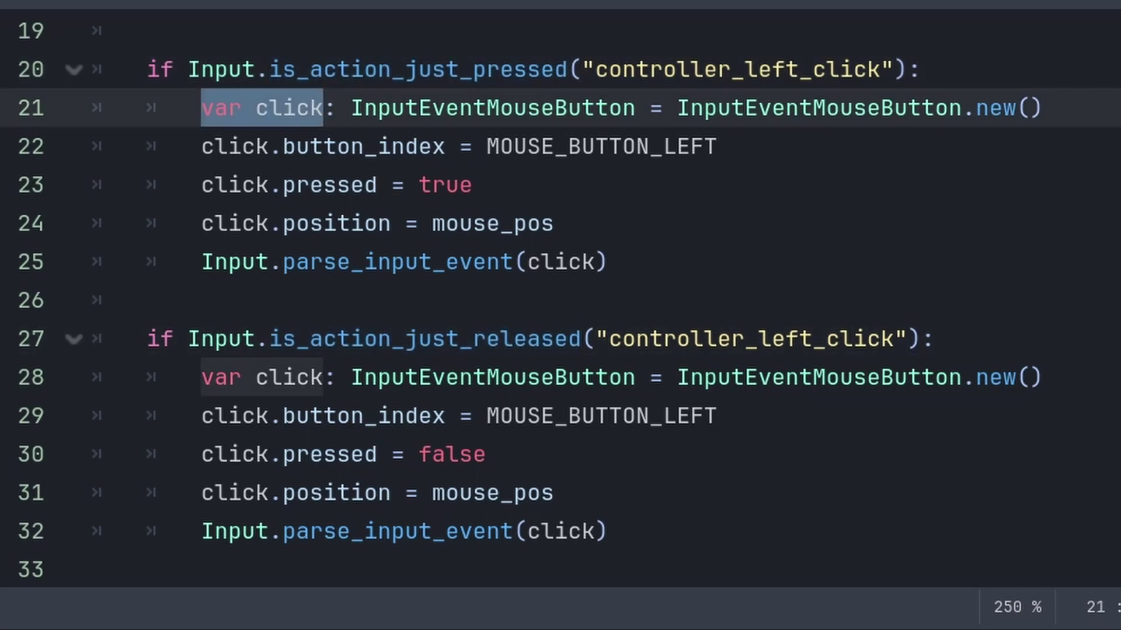
pyautogui.moveTo(201, 415); pyautogui.dragTo(718, 415)
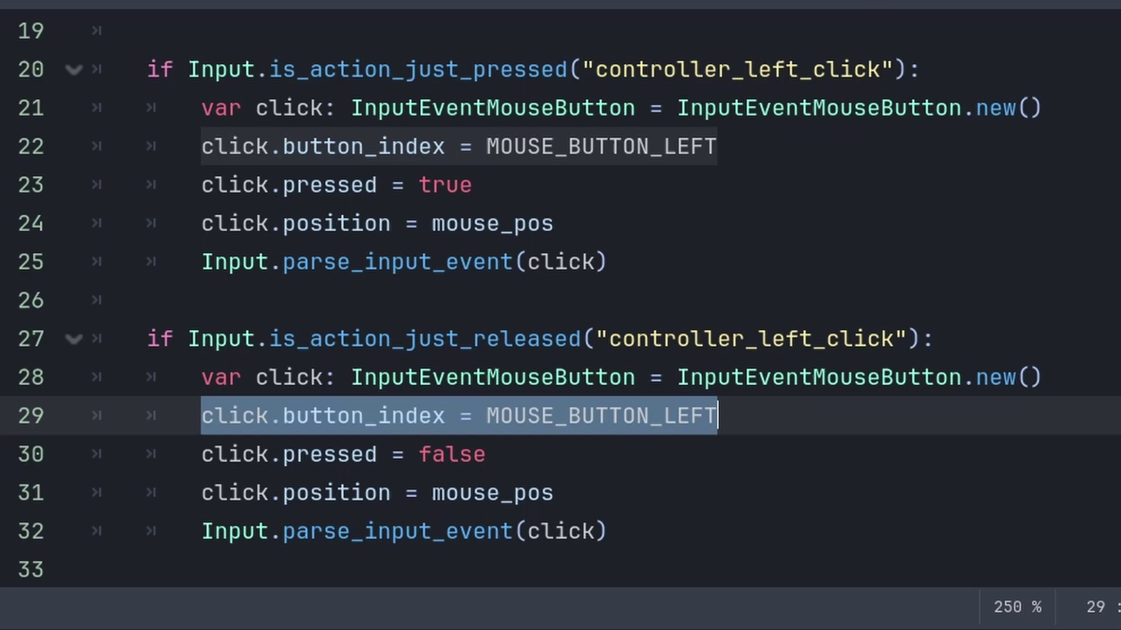
pyautogui.moveTo(201, 185); pyautogui.dragTo(474, 185)
pyautogui.moveTo(202, 454); pyautogui.dragTo(486, 455)
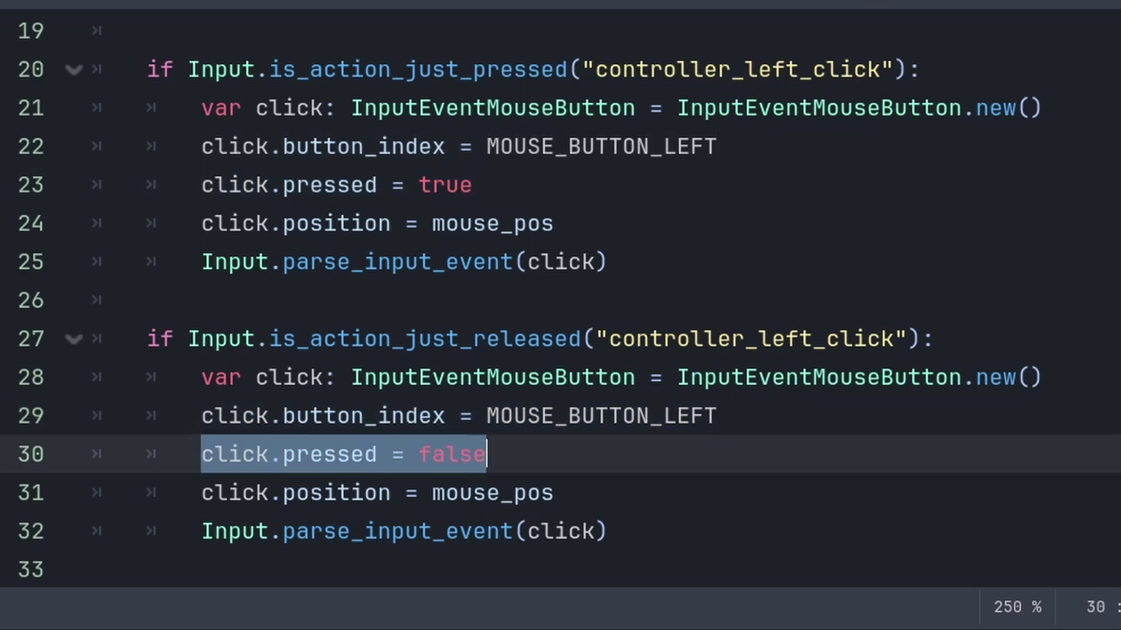
pyautogui.moveTo(202, 223); pyautogui.dragTo(554, 223)
pyautogui.moveTo(202, 532); pyautogui.dragTo(609, 531)
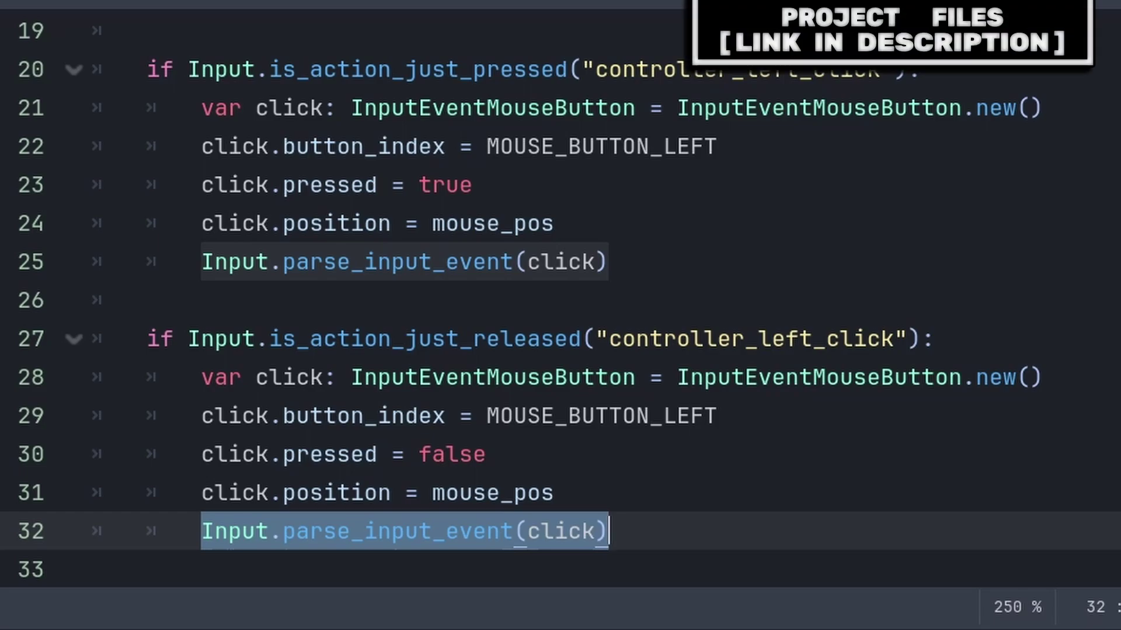
pyautogui.moveTo(282, 531); pyautogui.dragTo(516, 532)
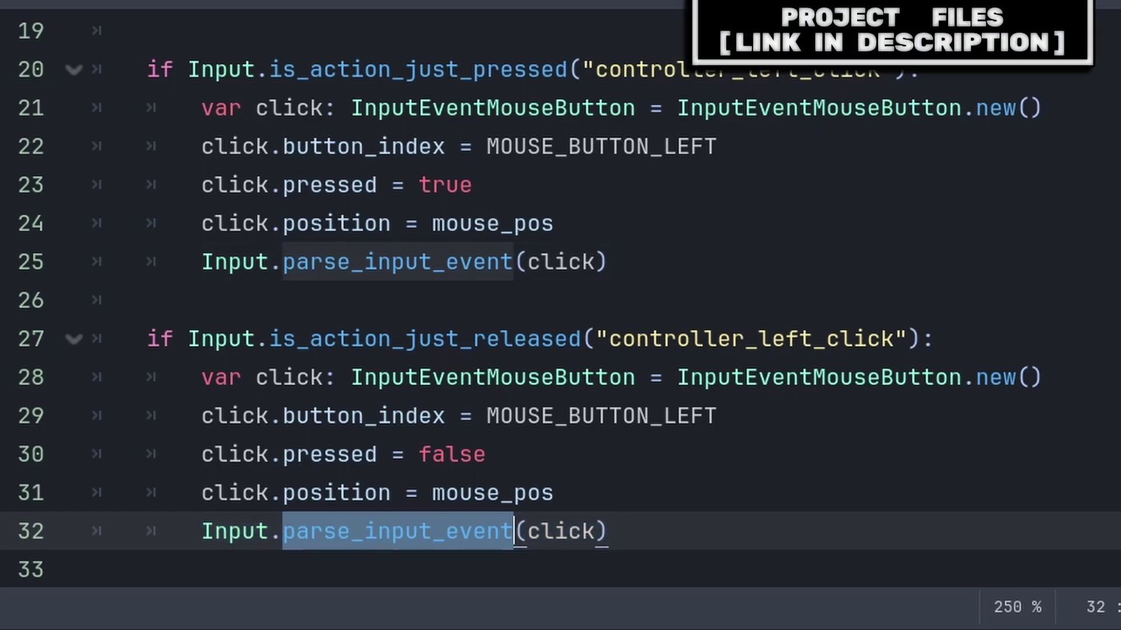